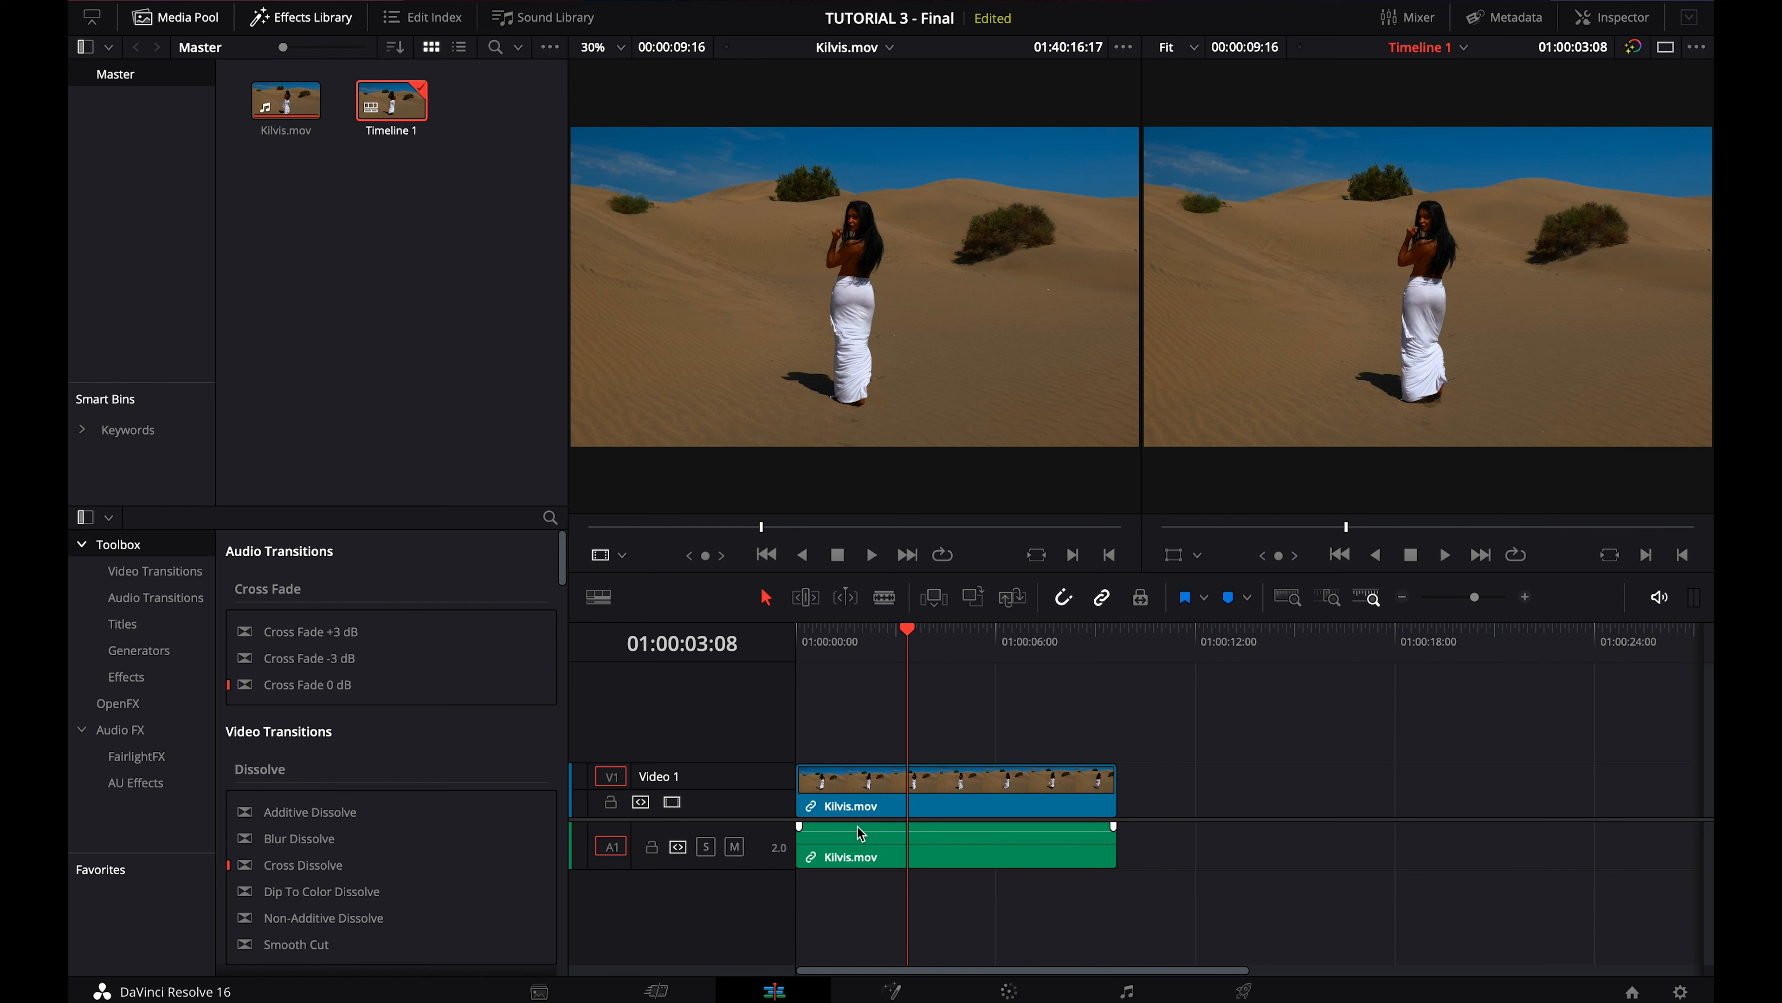
Step: Park the playhead at 01:00:03:17 on the timeline and switch to the Color page
left_click_drag(917, 660, 924, 649)
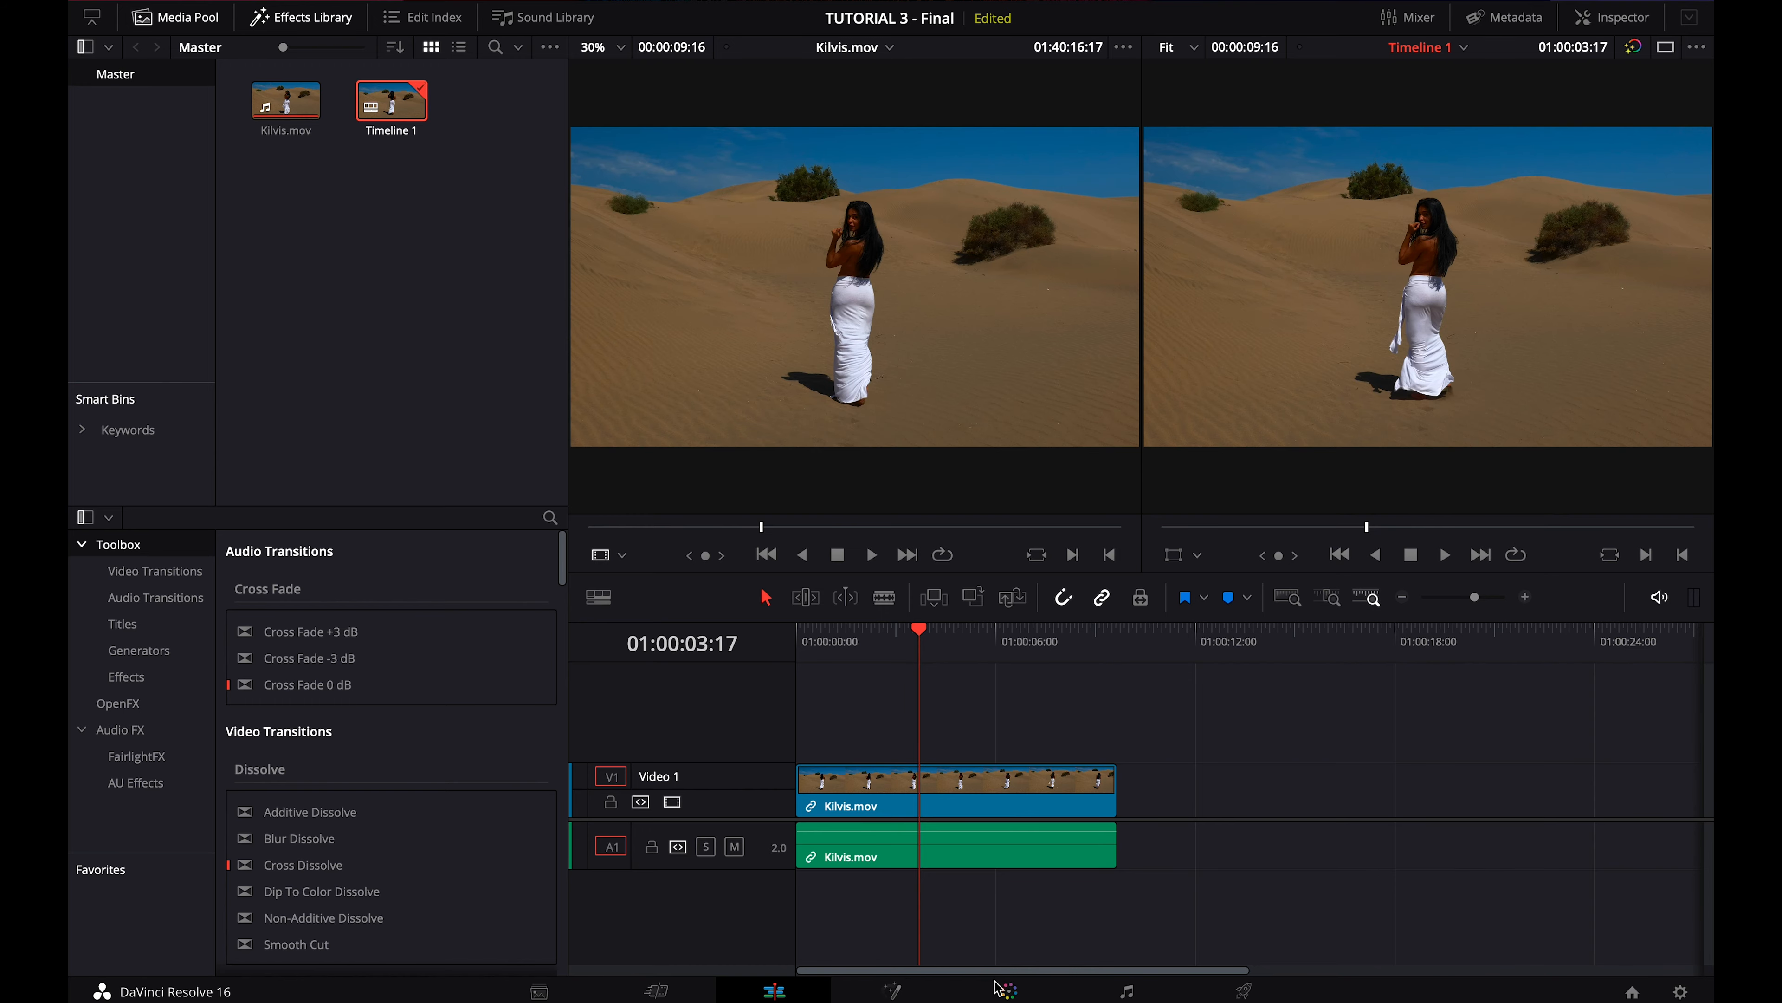
left_click(1009, 990)
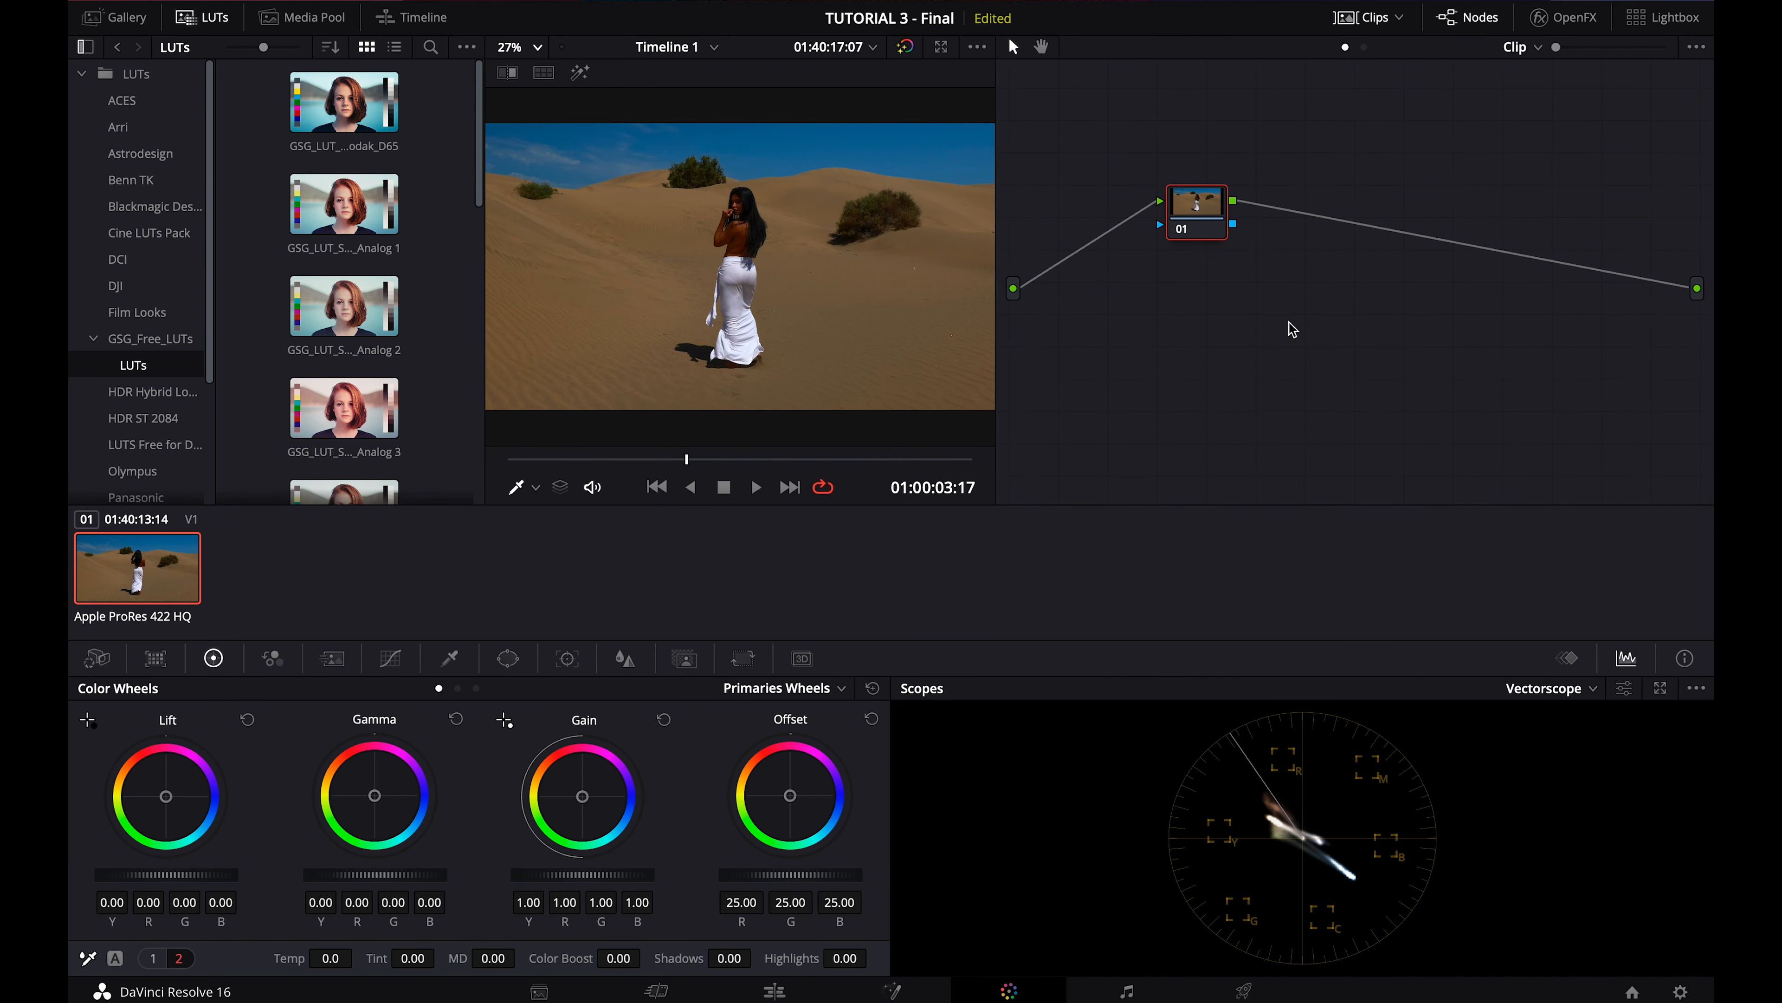
Step: Add two serial nodes after node 01 to form a chain of three nodes
right_click(1183, 197)
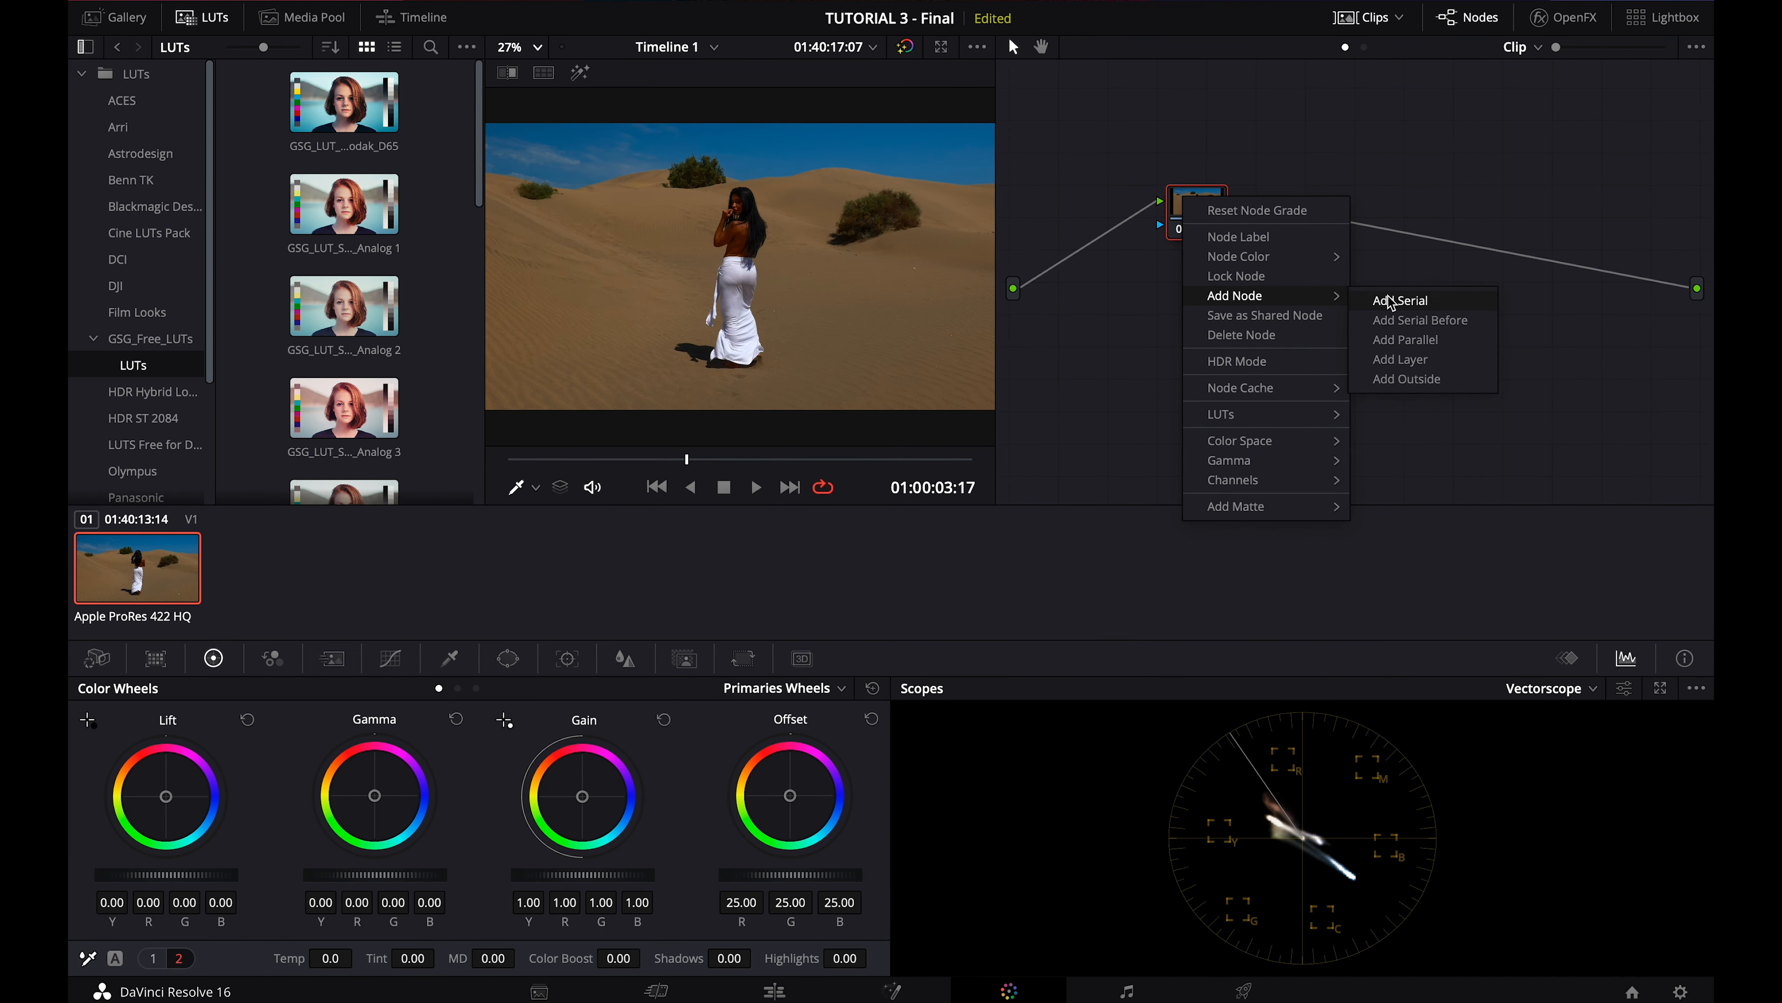
left_click(1399, 303)
right_click(1289, 202)
mouse_move(1333, 296)
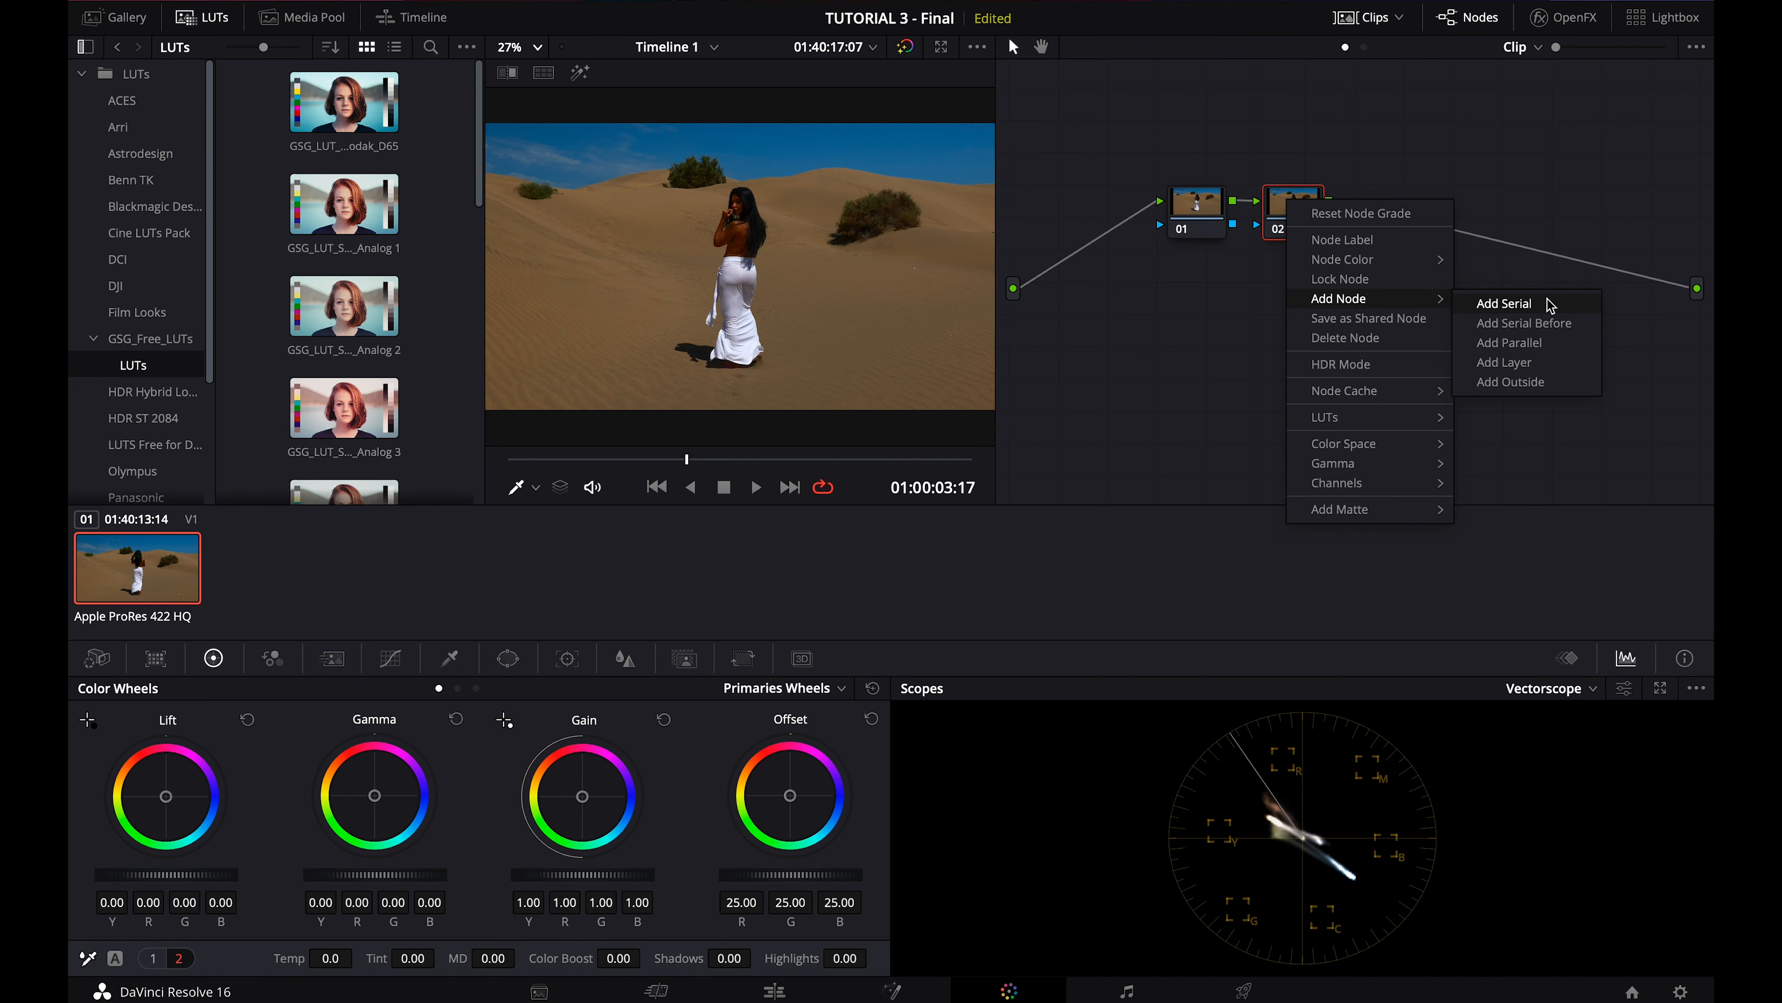
left_click(1504, 303)
Step: Label the first node PRIM and the second node WB
right_click(1196, 208)
left_click(1202, 212)
right_click(1202, 212)
left_click(1239, 250)
key("Return")
right_click(1302, 218)
left_click(1285, 204)
right_click(1283, 203)
left_click(1299, 242)
Step: Label the third serial node SKINTONES
right_click(1395, 213)
left_click(1391, 210)
right_click(1395, 214)
left_click(1414, 255)
type("SKINTONES")
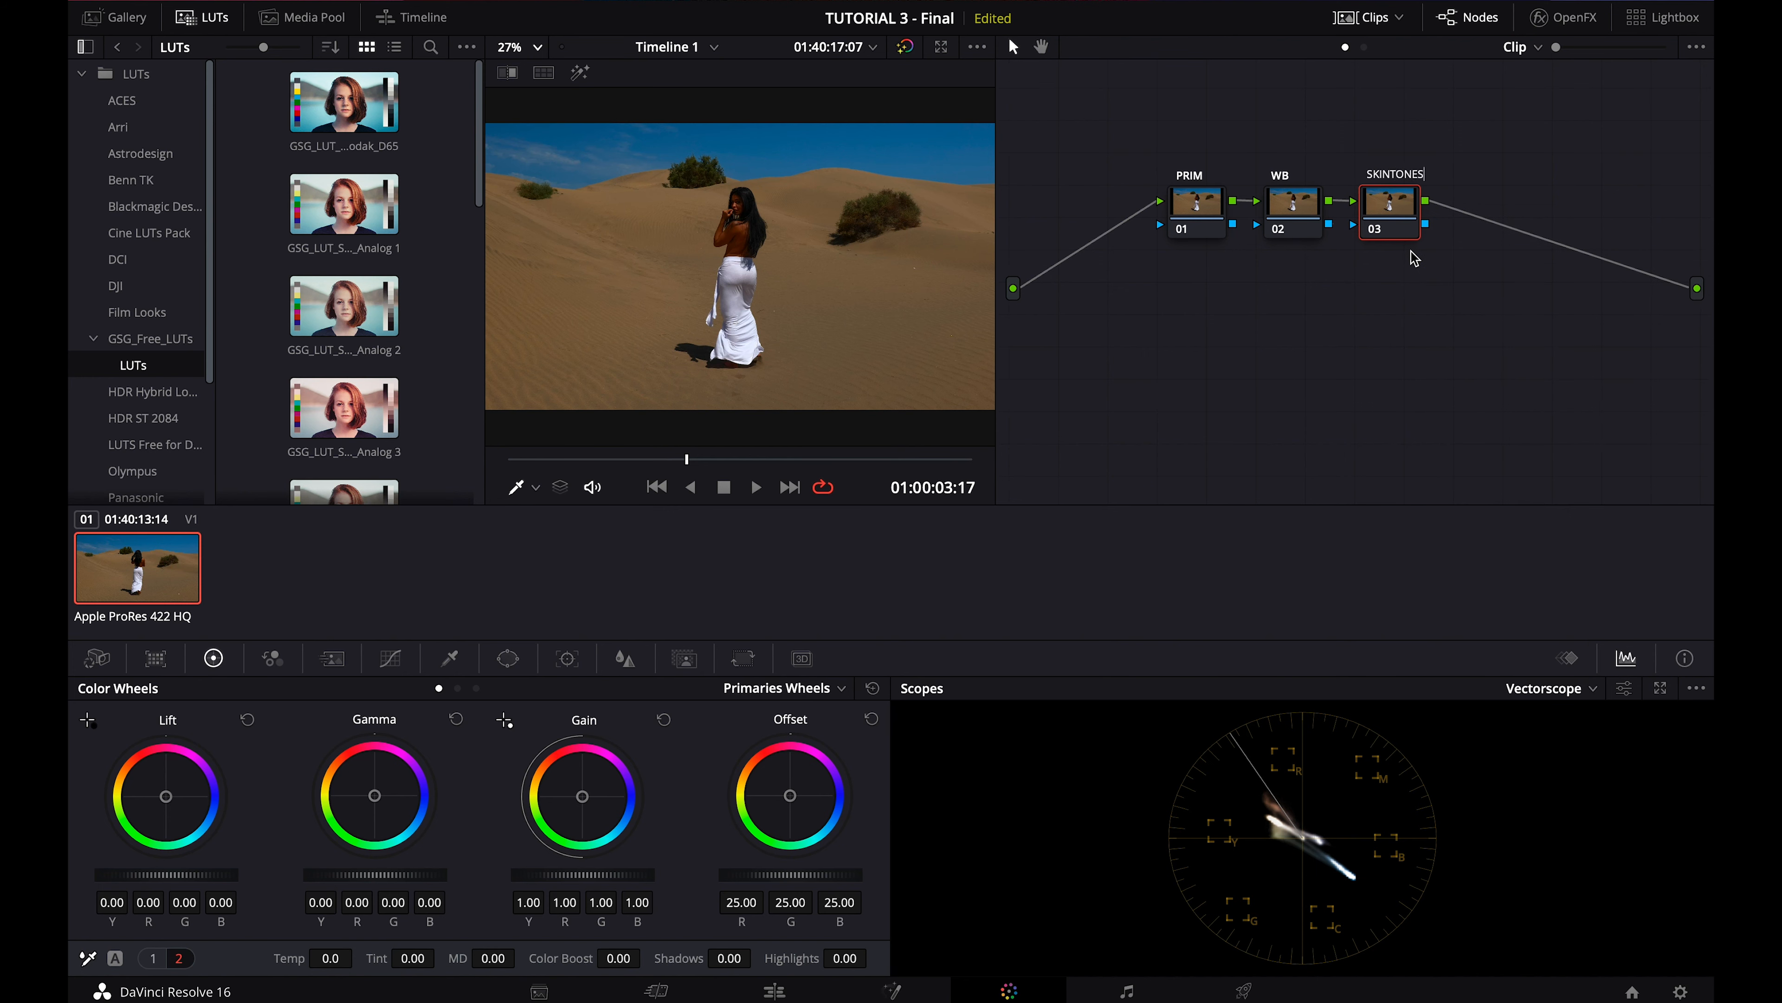
key("Return")
Step: Add a parallel node below the SKINTONES node and label it SAND
right_click(1393, 229)
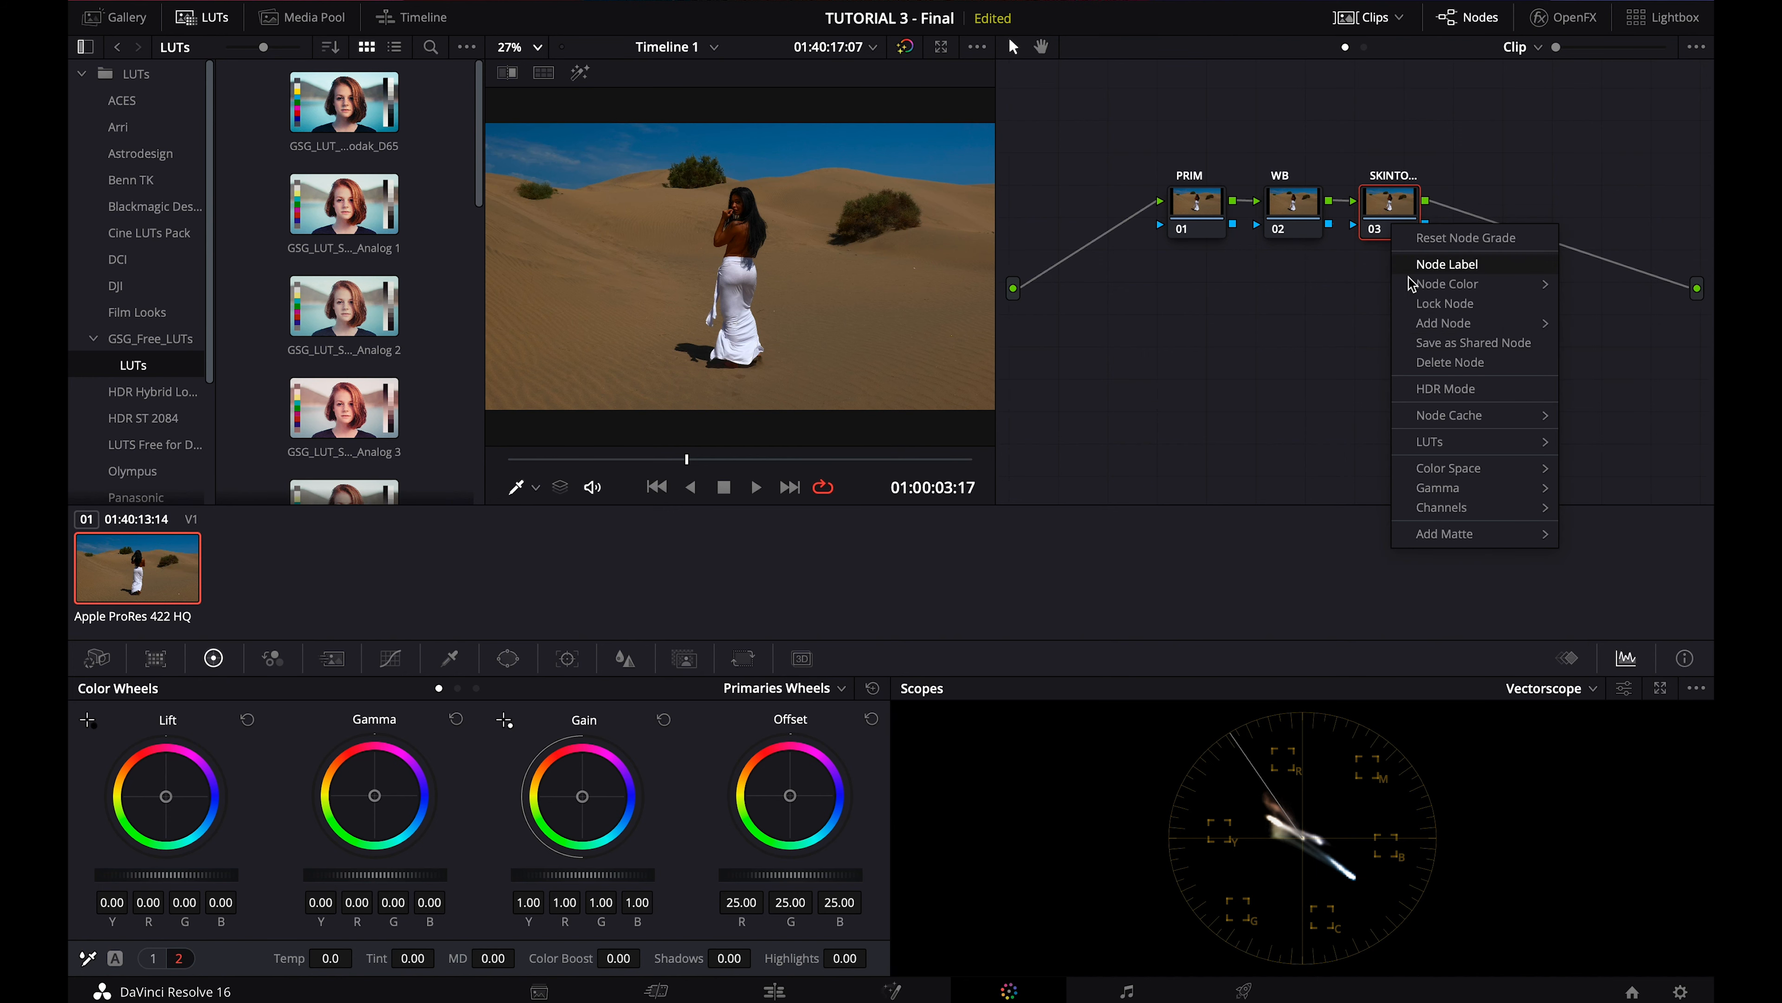
mouse_move(1473, 323)
left_click(1614, 368)
right_click(1382, 286)
left_click(1405, 335)
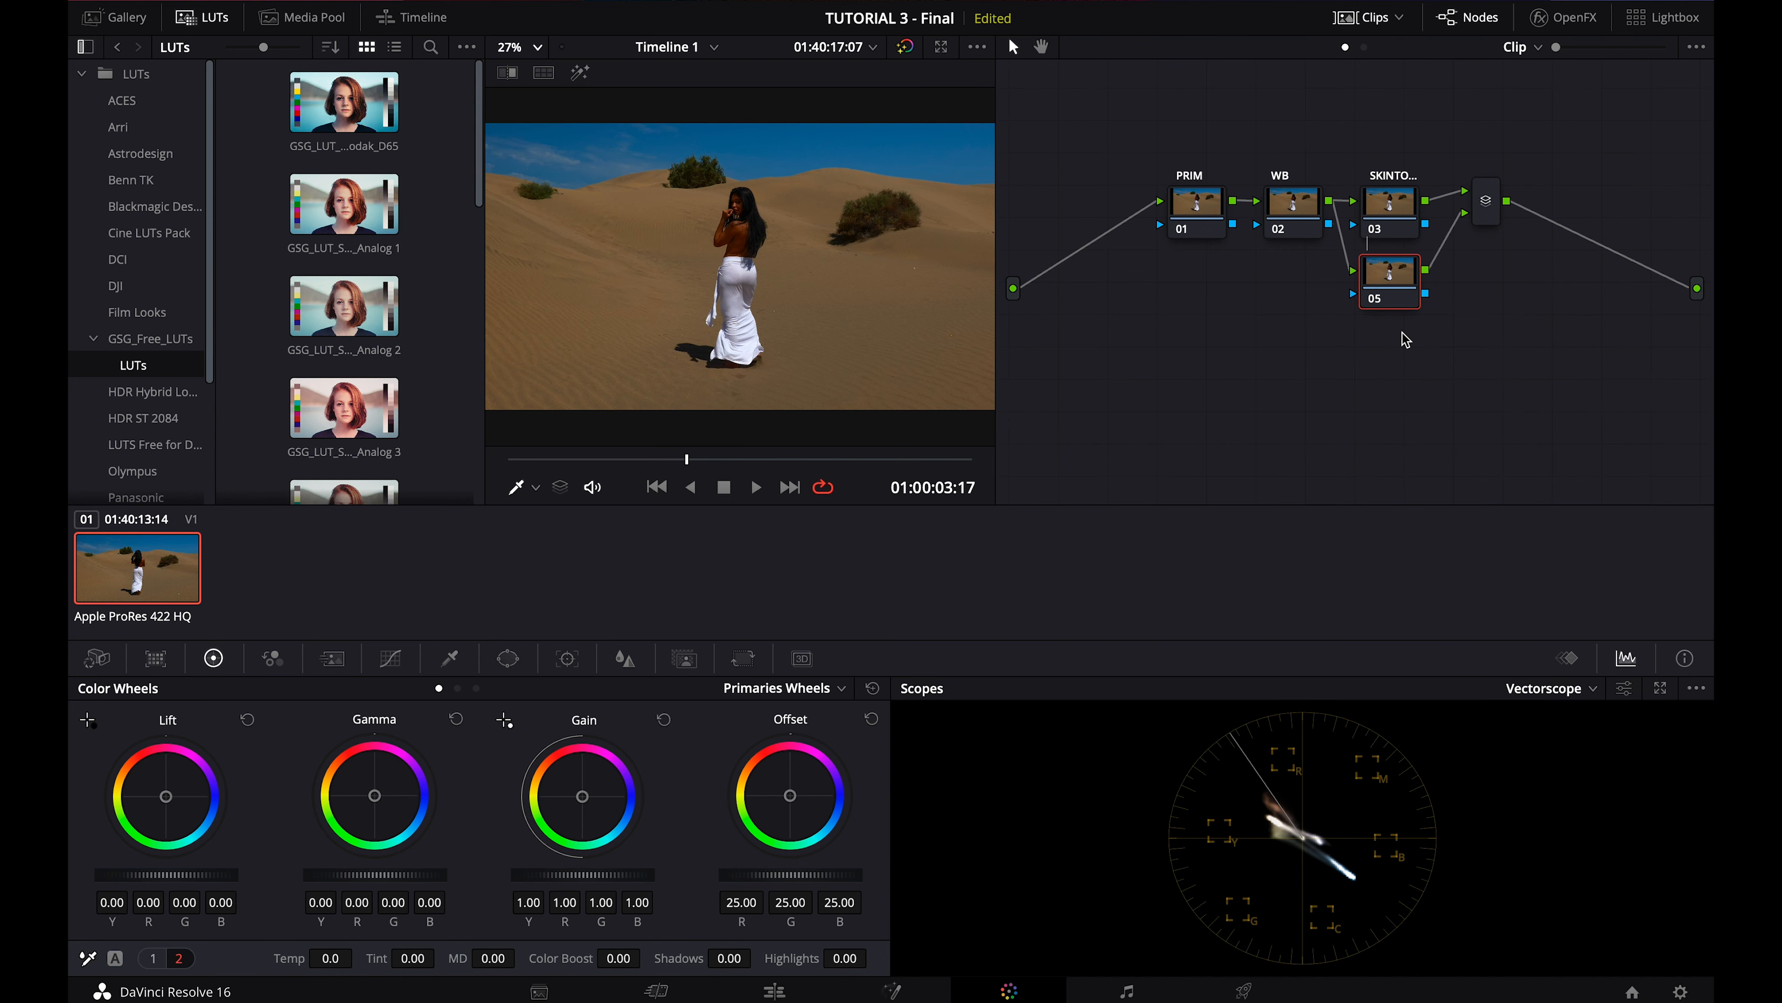
Step: Add another parallel node below the SAND node and label it SKY
right_click(1389, 292)
mouse_move(1473, 392)
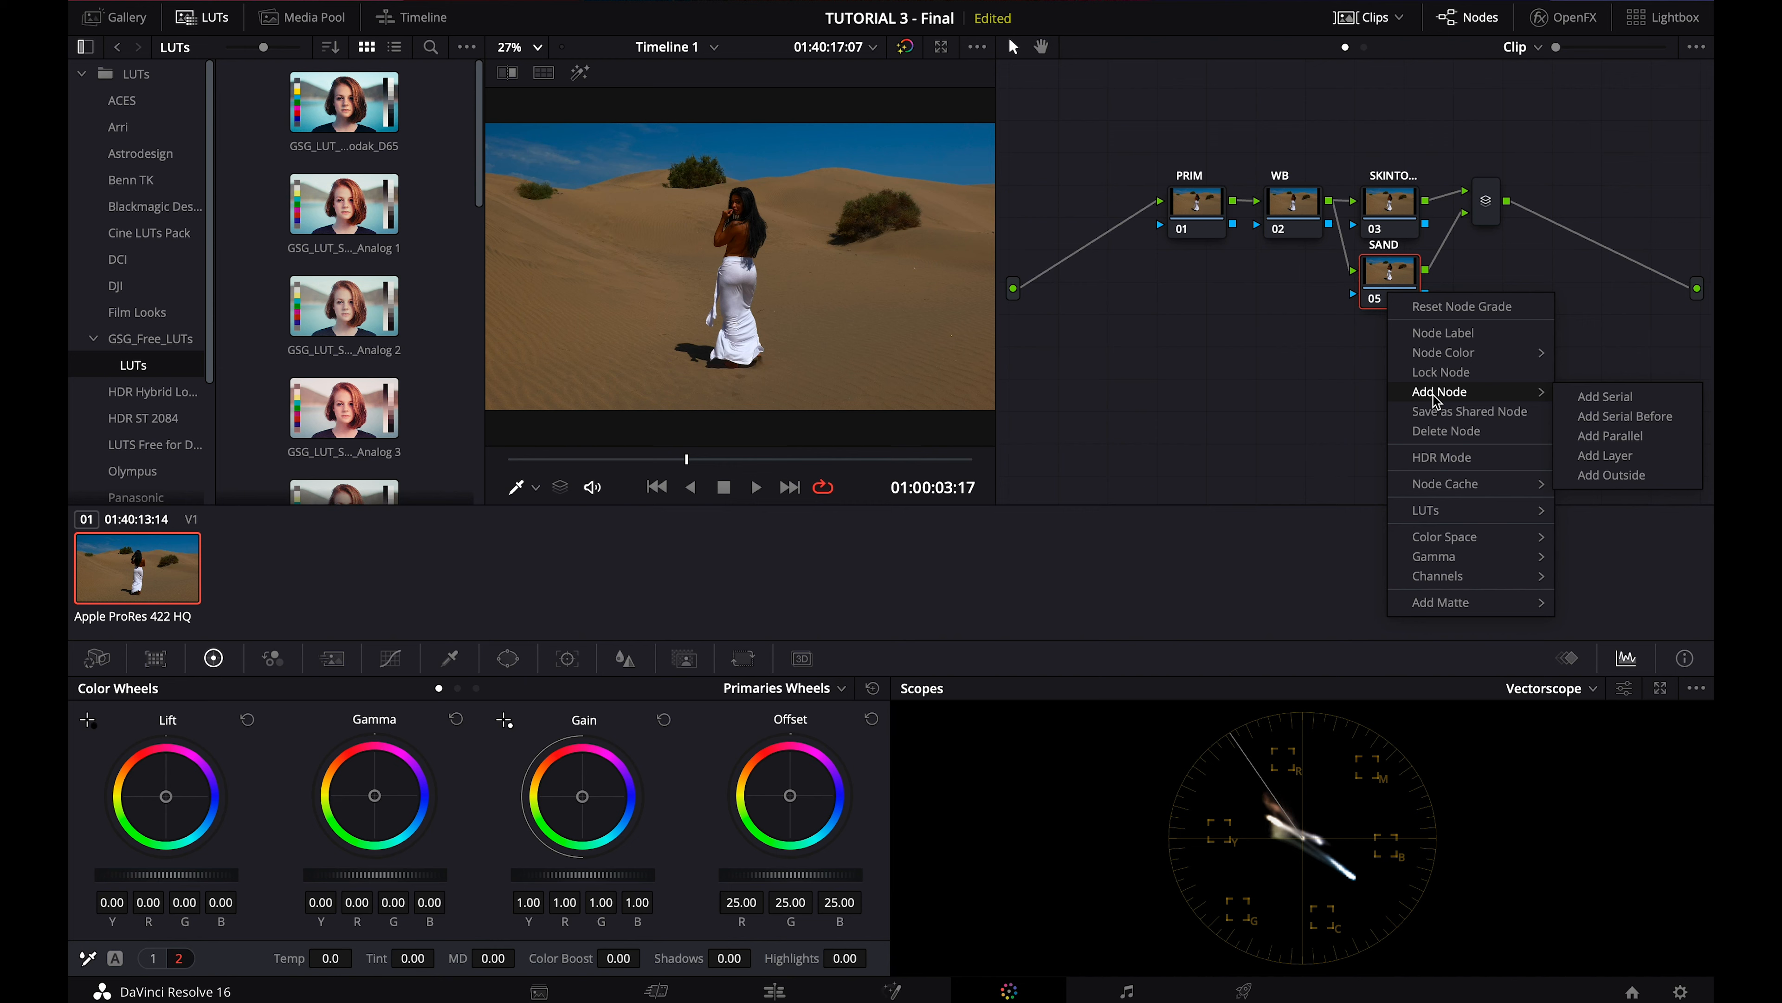
left_click(1610, 436)
right_click(1386, 343)
left_click(1397, 382)
type("SKY")
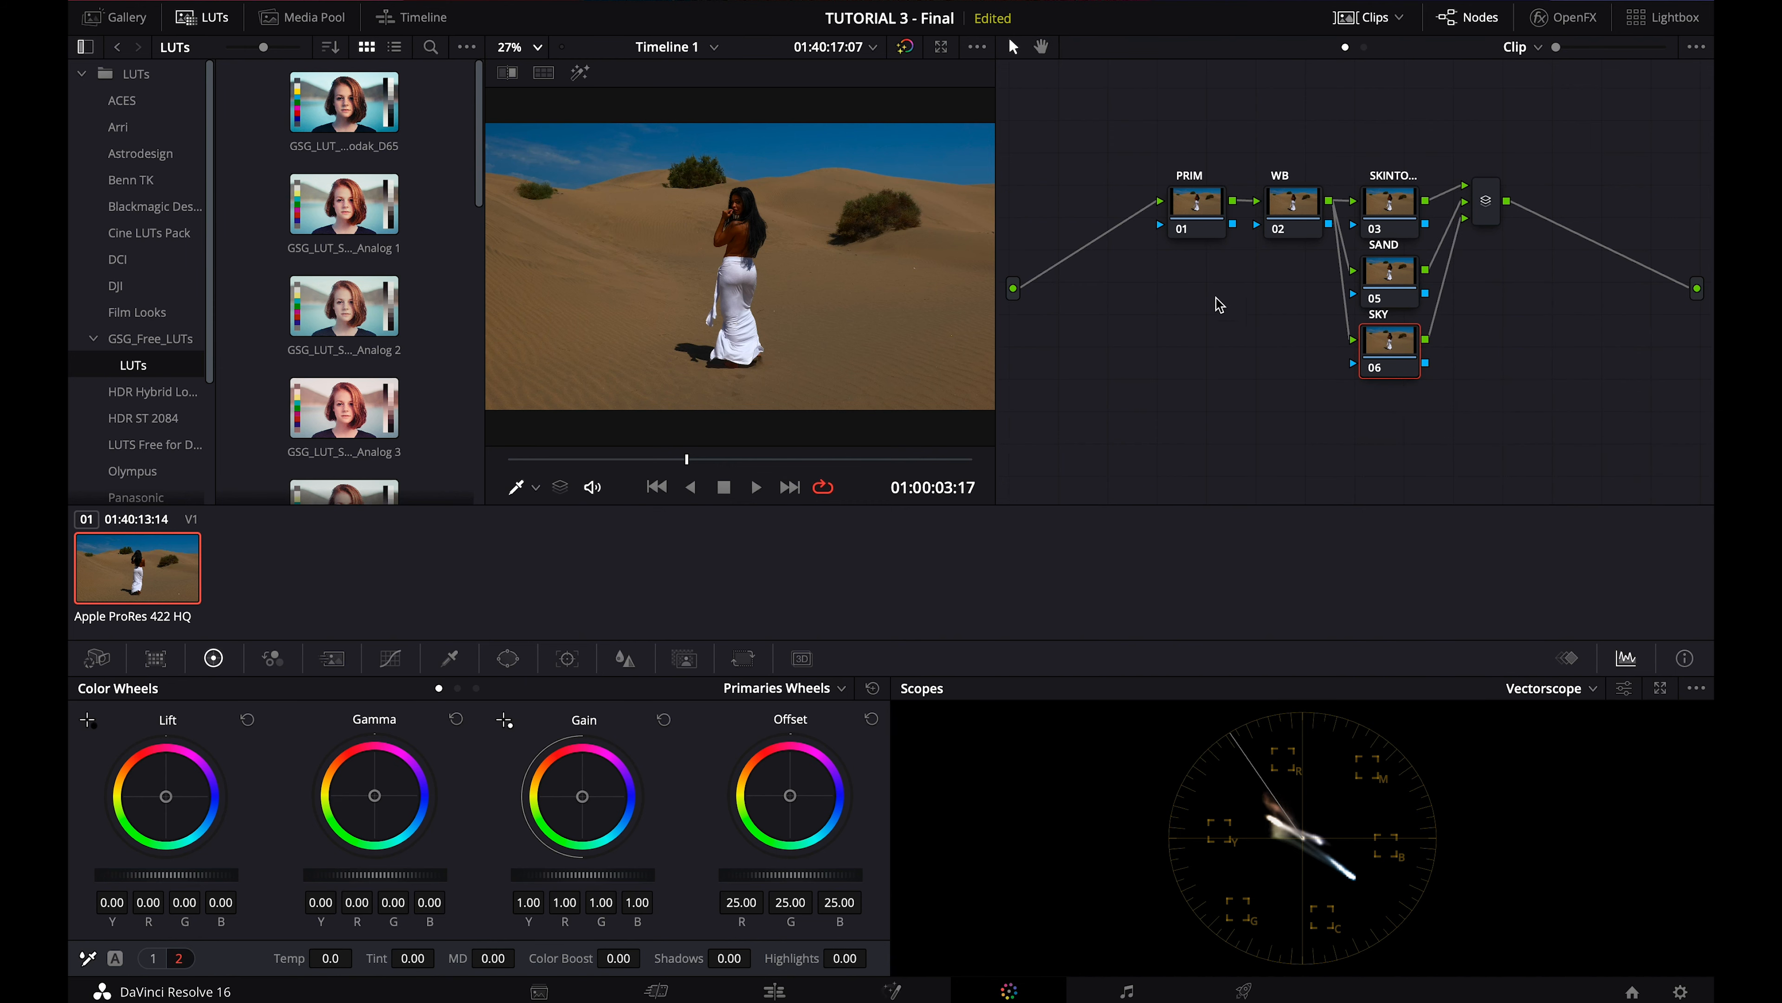
Step: Select the PRIM node and switch the scope display to Waveform
left_click(1209, 222)
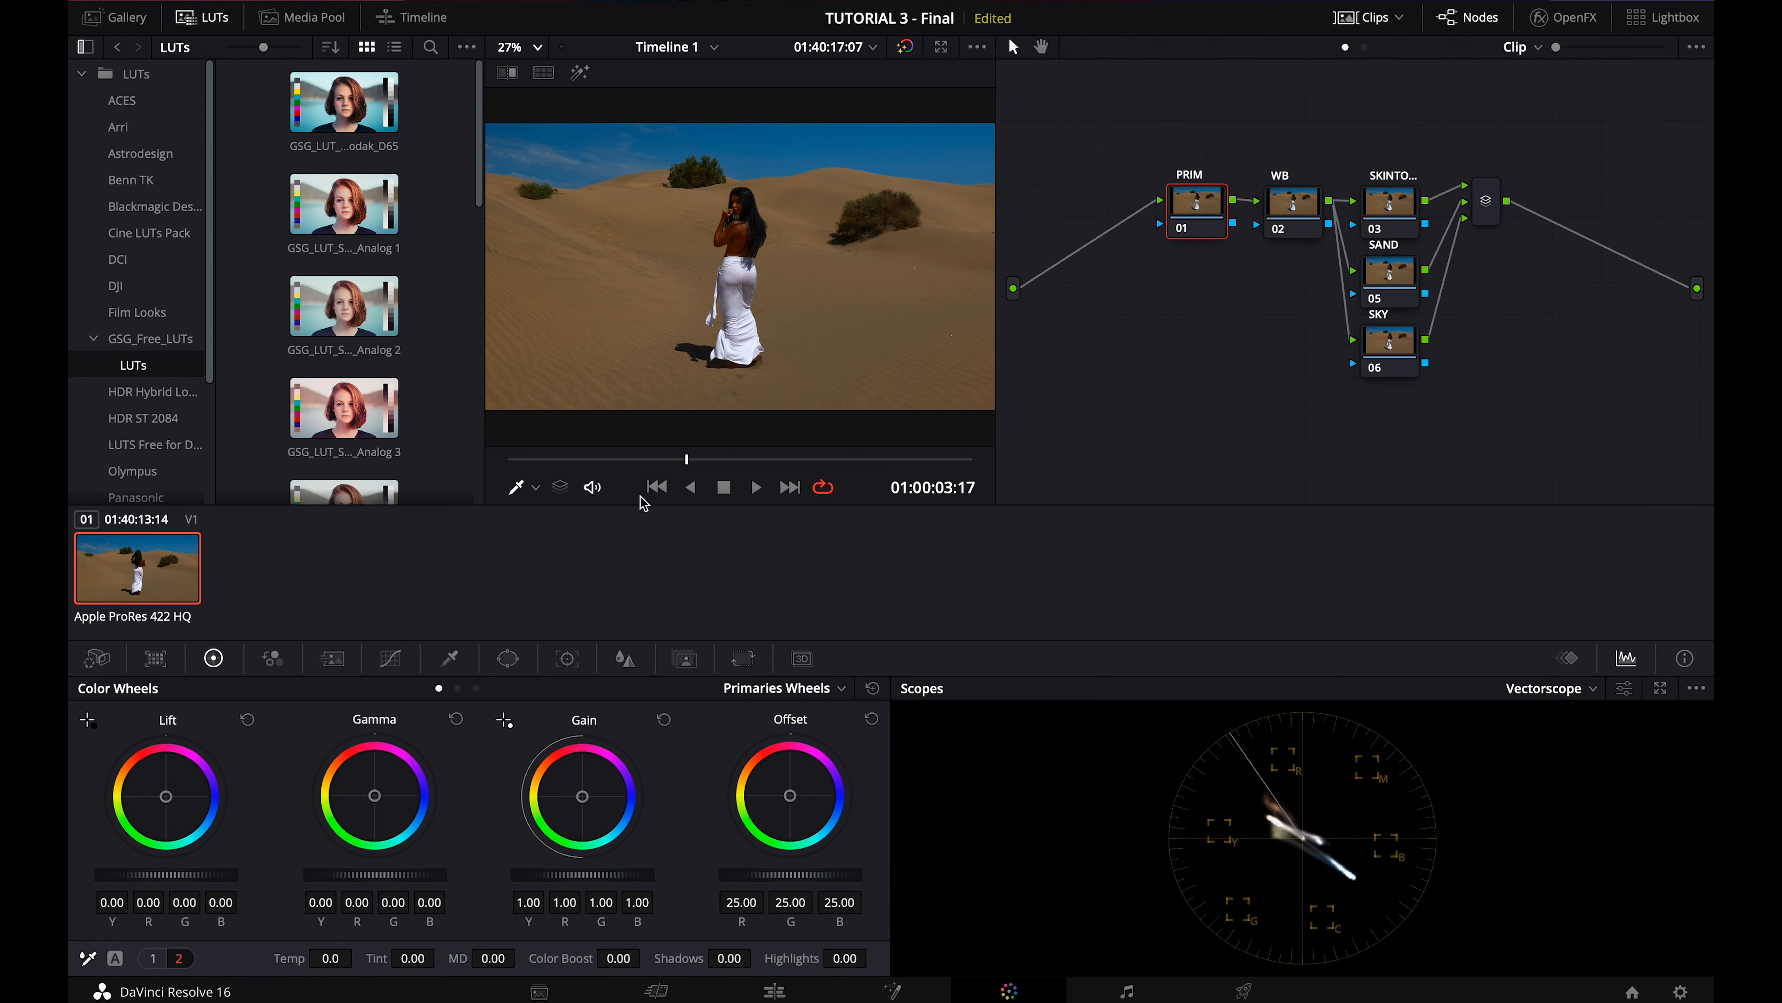
left_click(1565, 695)
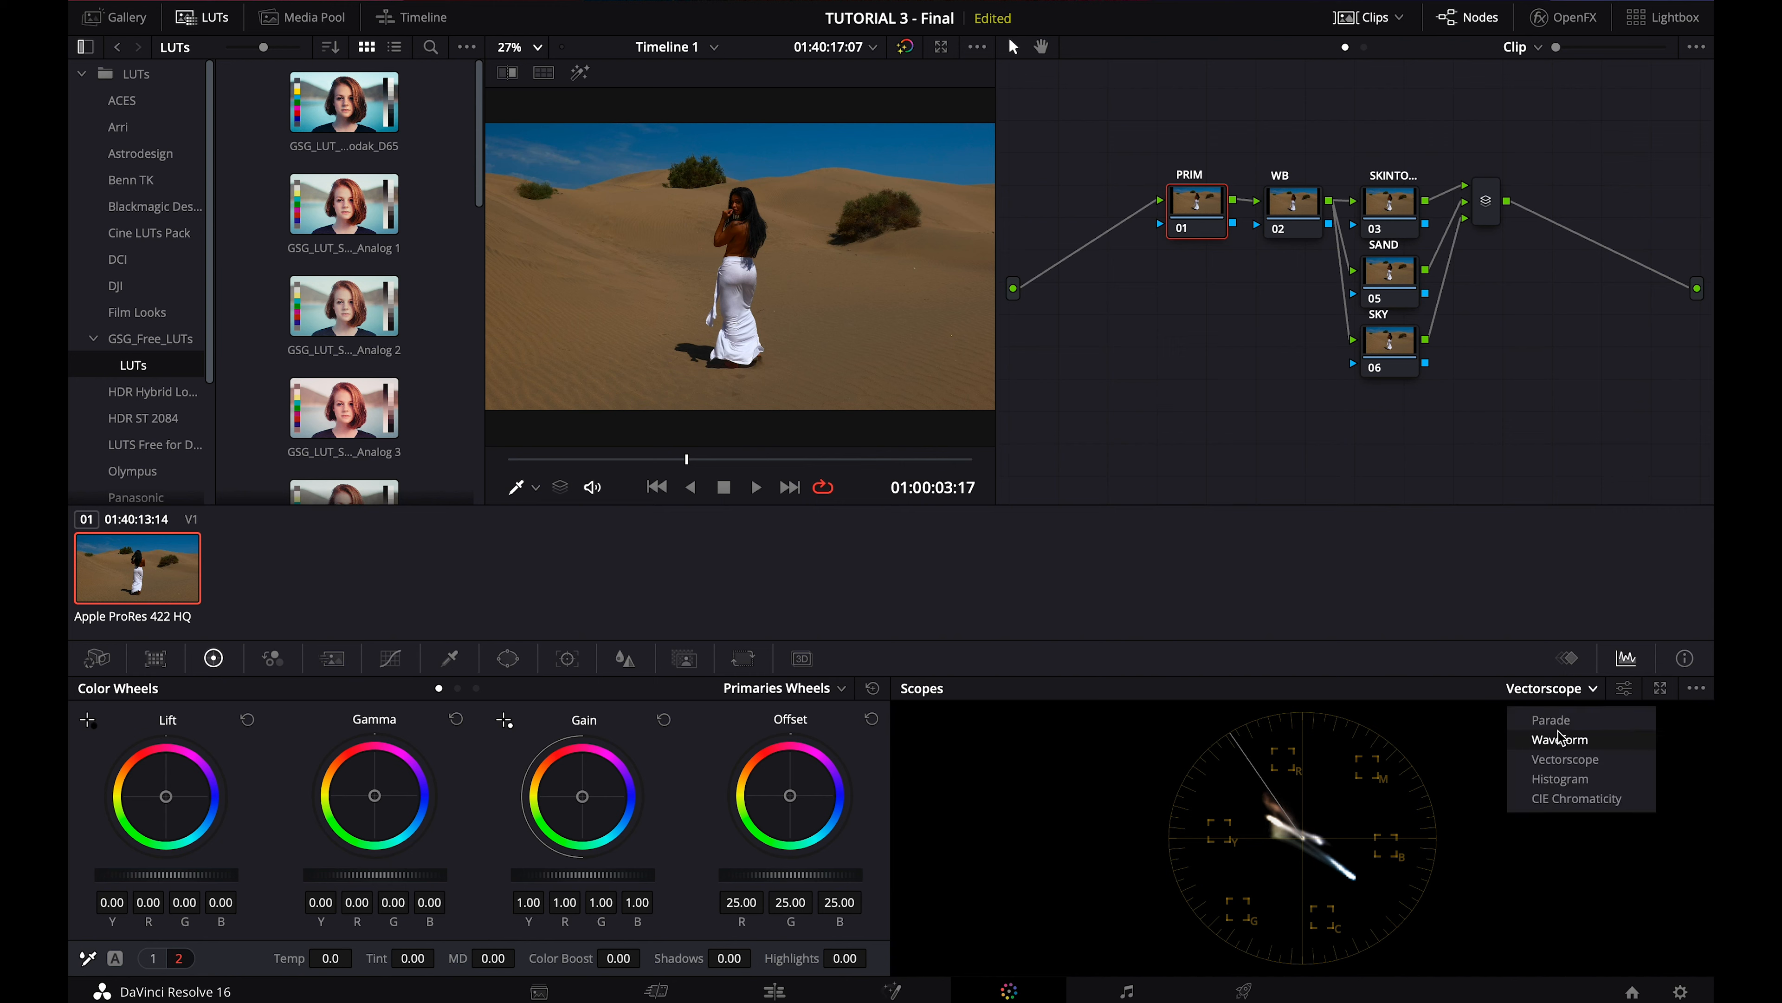
left_click(1557, 743)
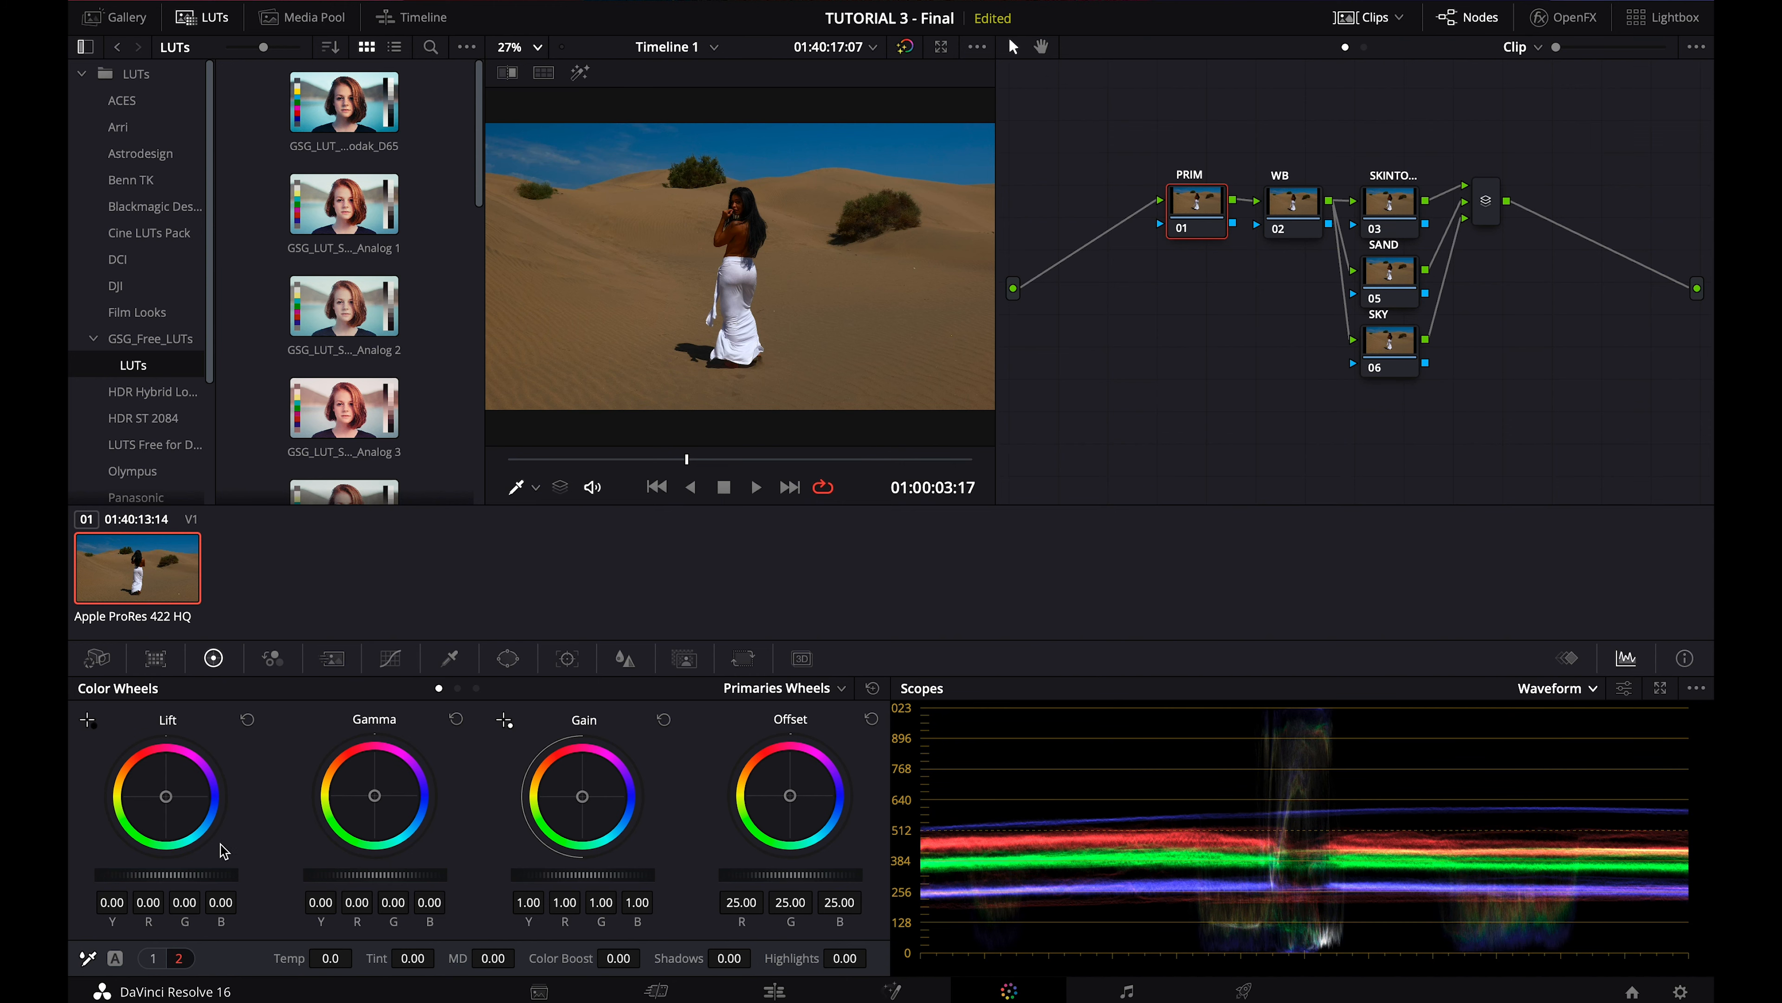
Step: Balance the PRIM node's exposure with the master wheels at lift 0.02, gamma 0.03 and gain 1.00
left_click_drag(574, 875, 530, 875)
mouse_move(418, 884)
left_mouse_down()
mouse_move(605, 884)
mouse_move(431, 885)
left_mouse_up()
left_click_drag(576, 876, 653, 874)
mouse_move(198, 875)
left_mouse_down()
mouse_move(179, 884)
mouse_move(202, 884)
left_mouse_up()
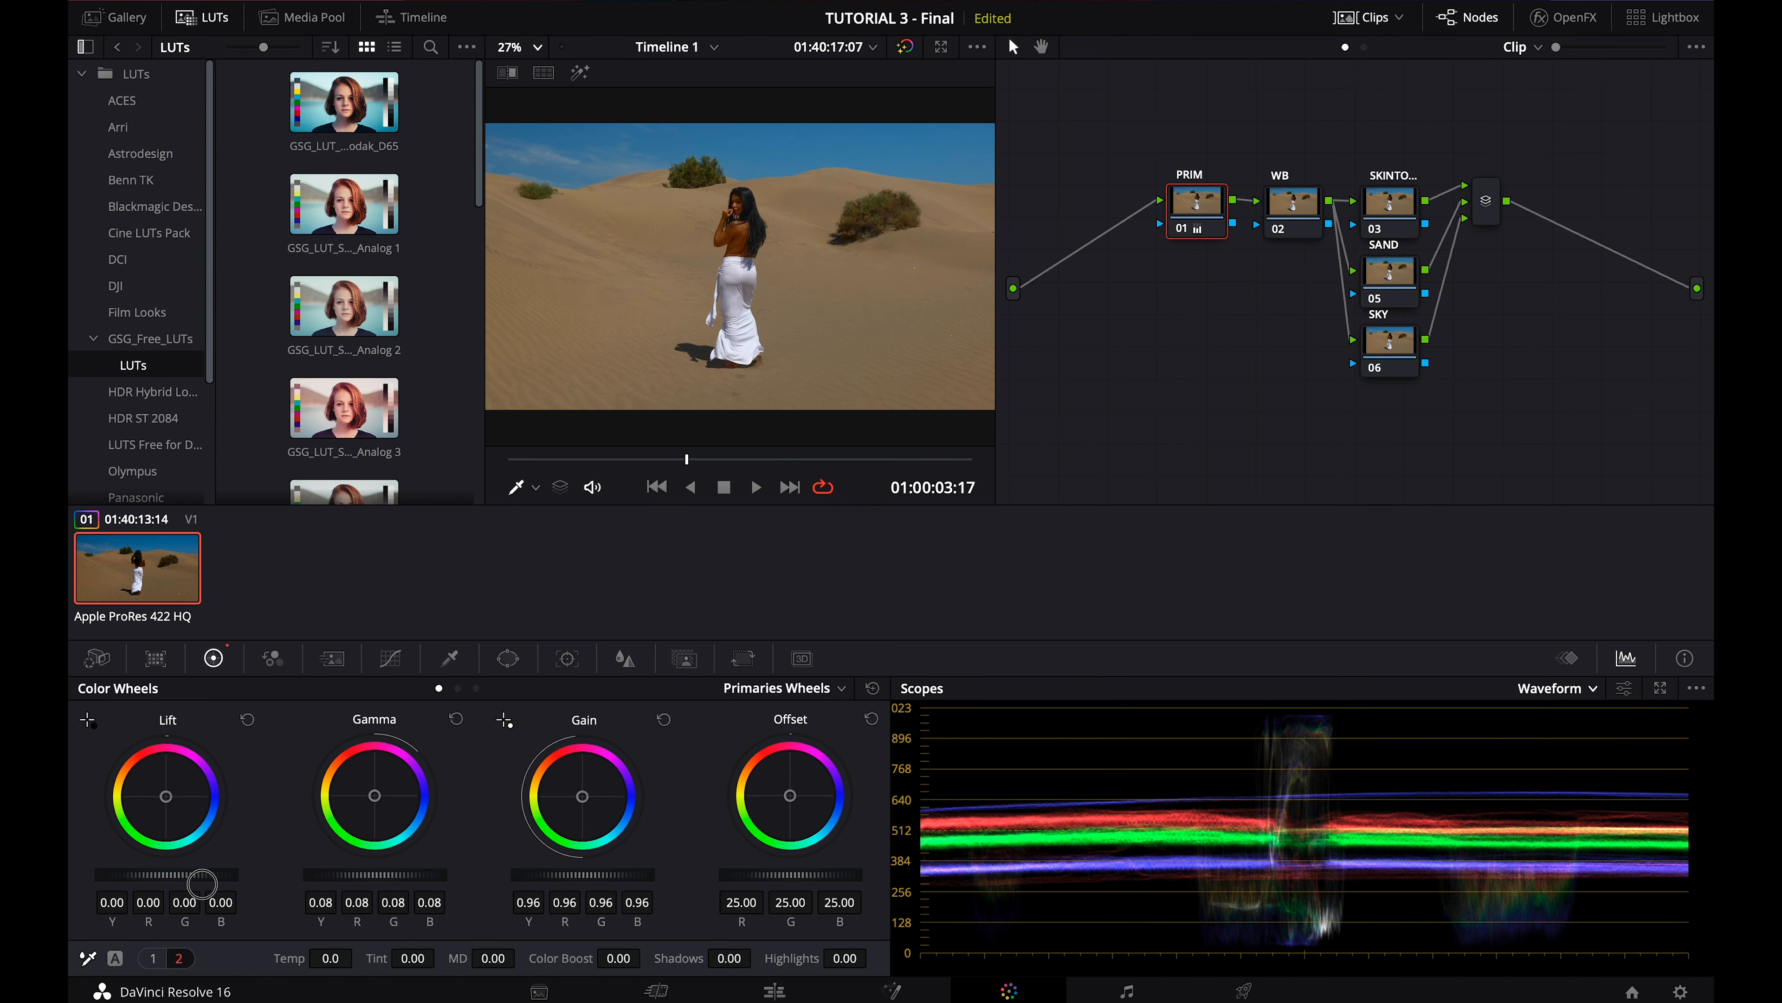
left_click_drag(373, 886, 281, 898)
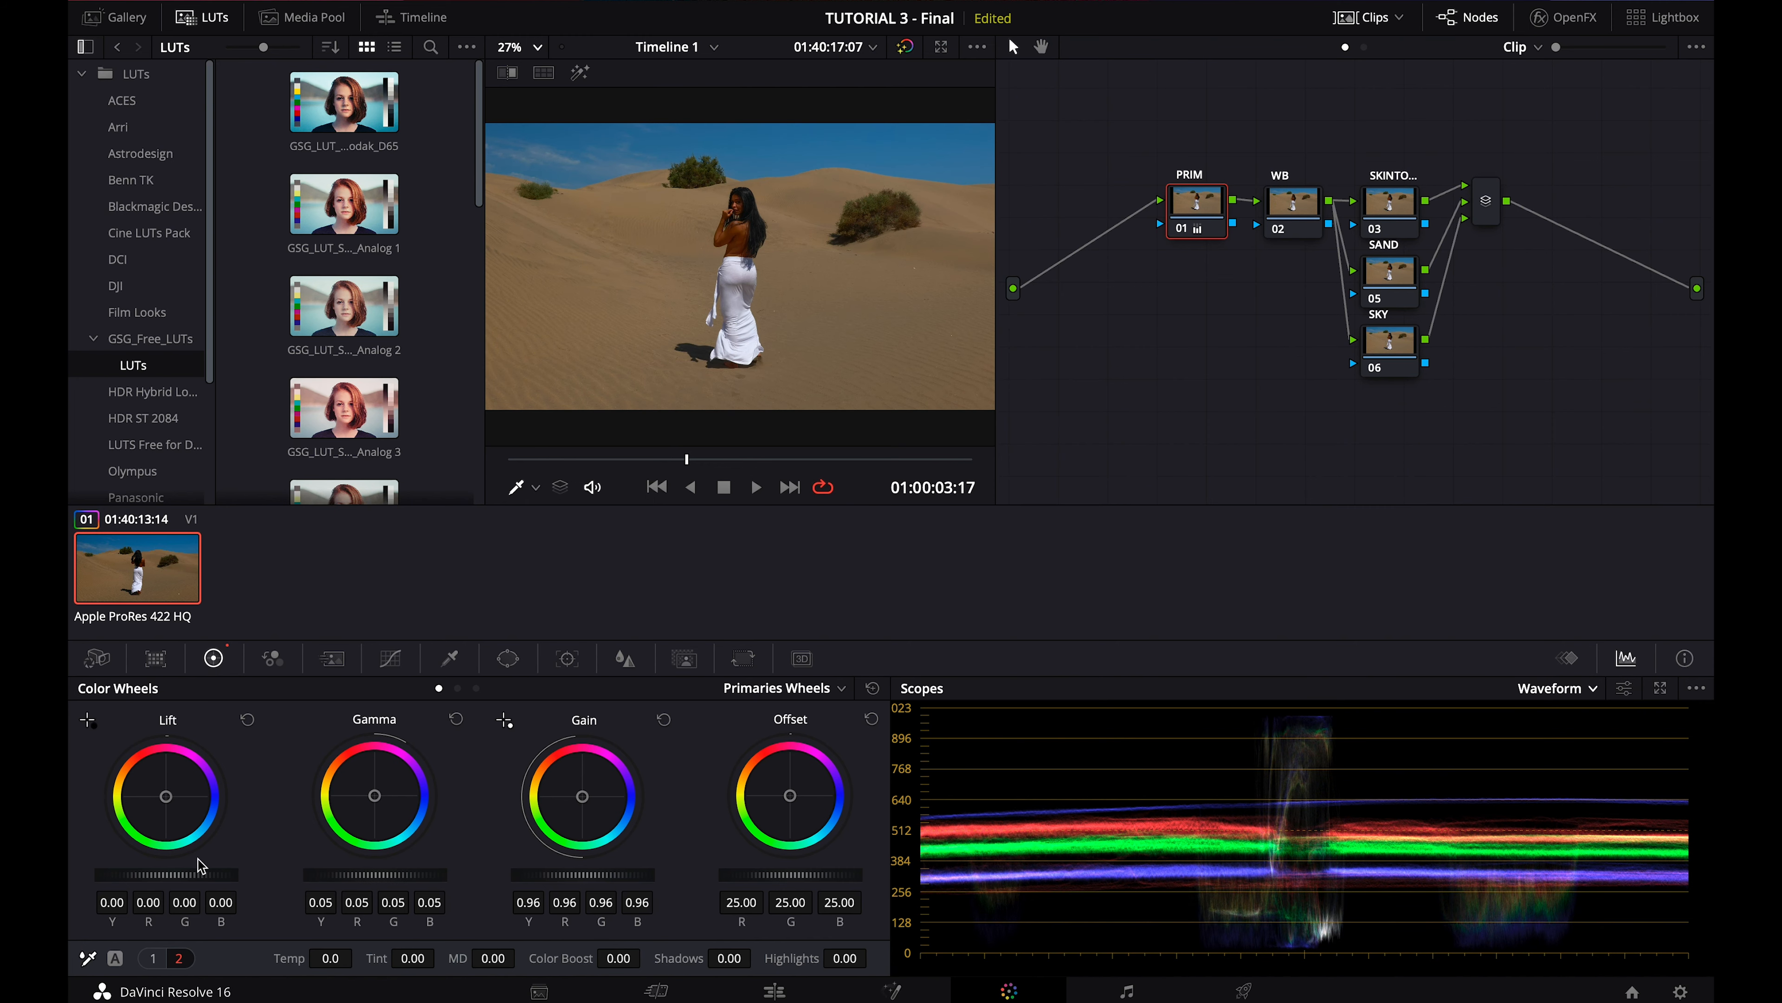
mouse_move(172, 875)
left_mouse_down()
mouse_move(195, 877)
mouse_move(155, 883)
left_mouse_up()
left_click_drag(568, 872, 617, 869)
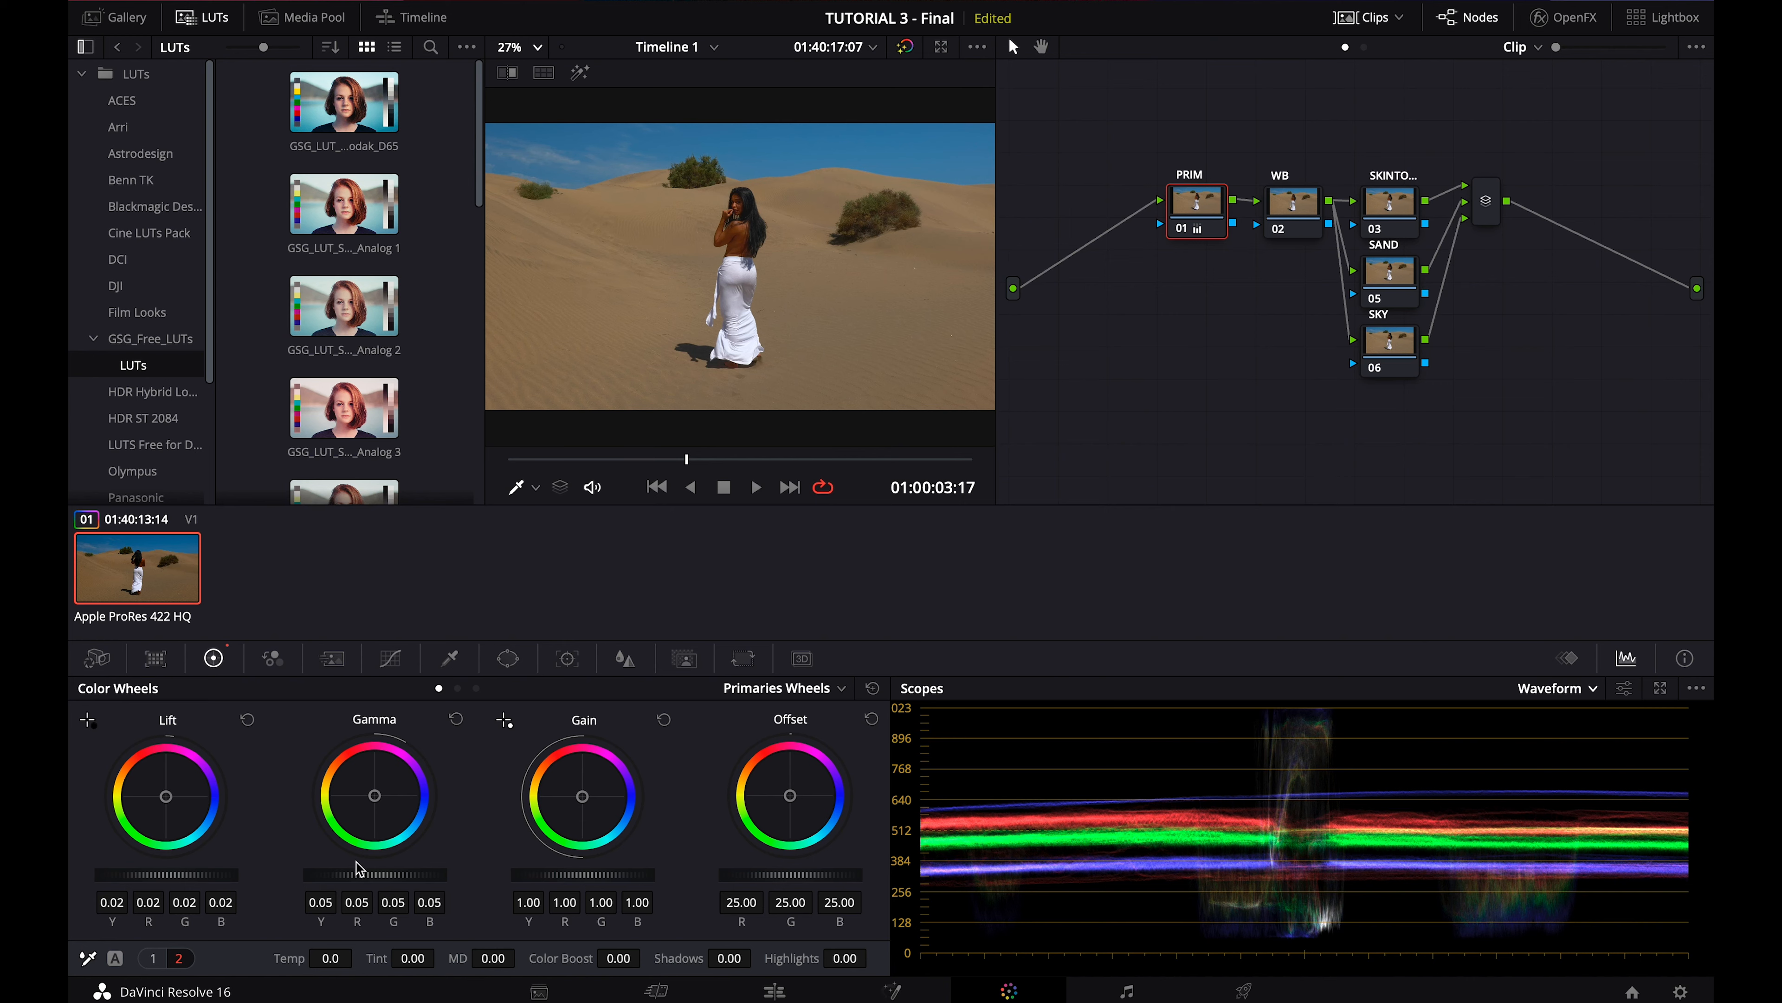
left_click_drag(358, 874, 299, 891)
Step: Set the PRIM node's contrast to 1.214 and its pivot to 0.309
left_click(146, 964)
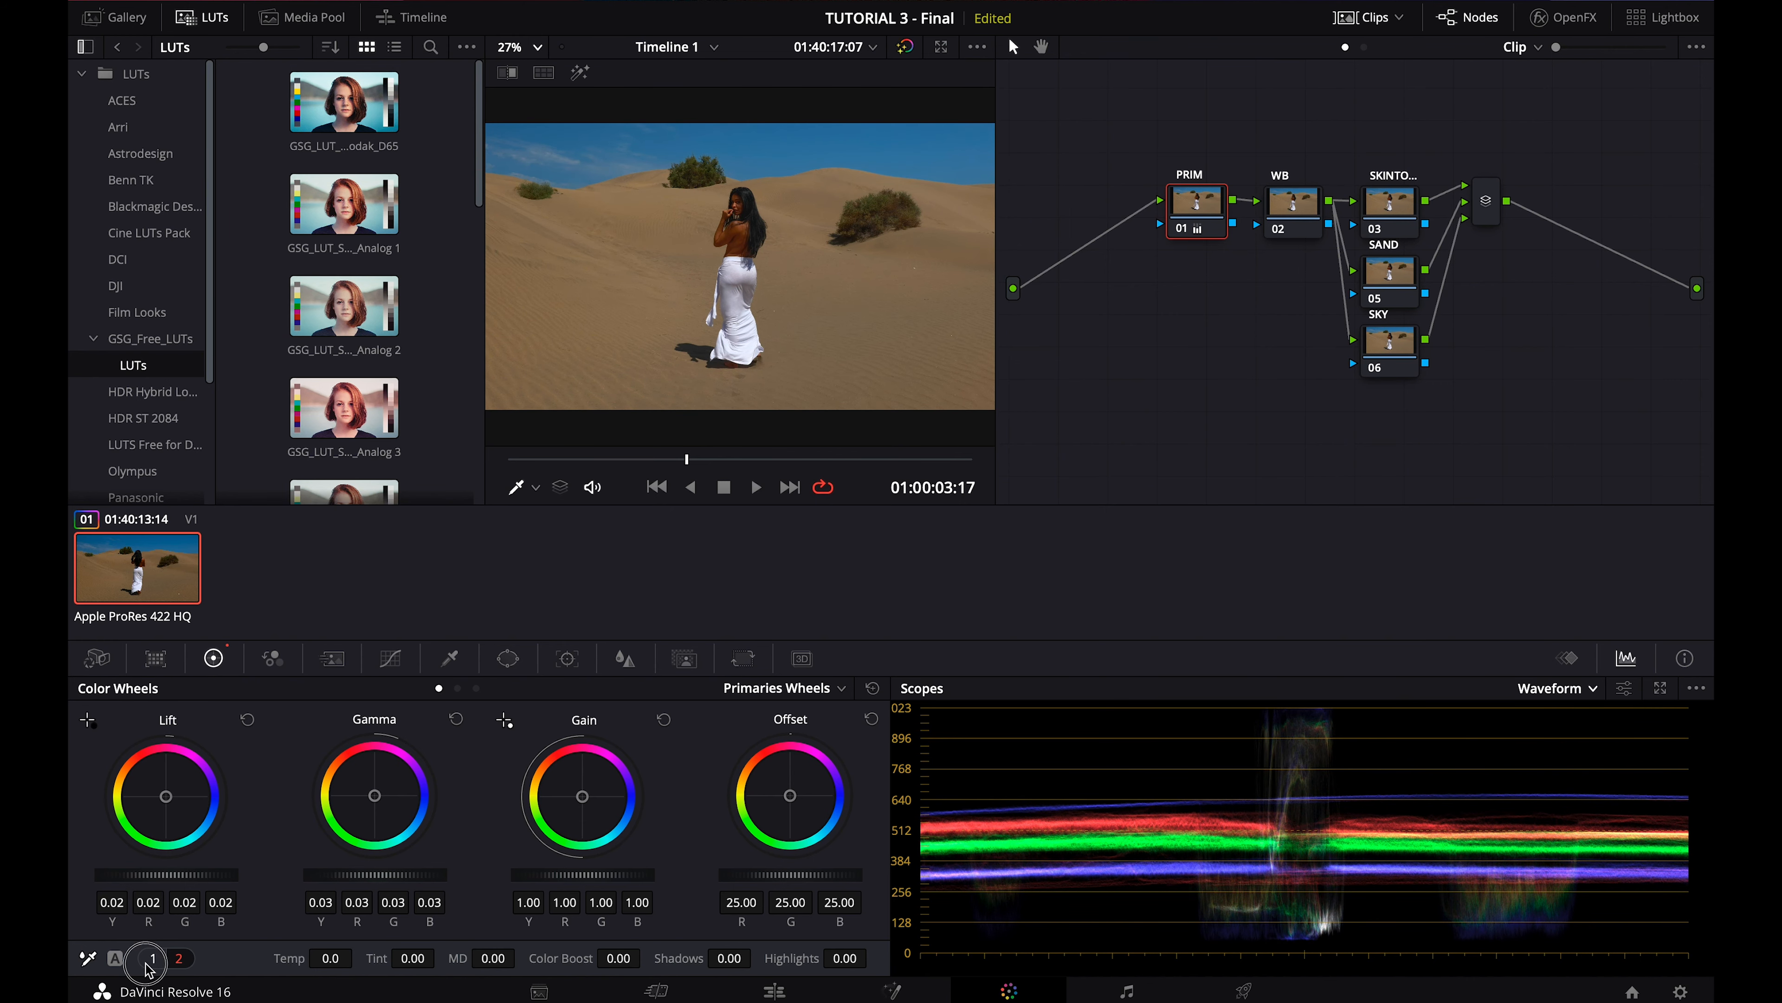
left_click_drag(479, 967, 919, 522)
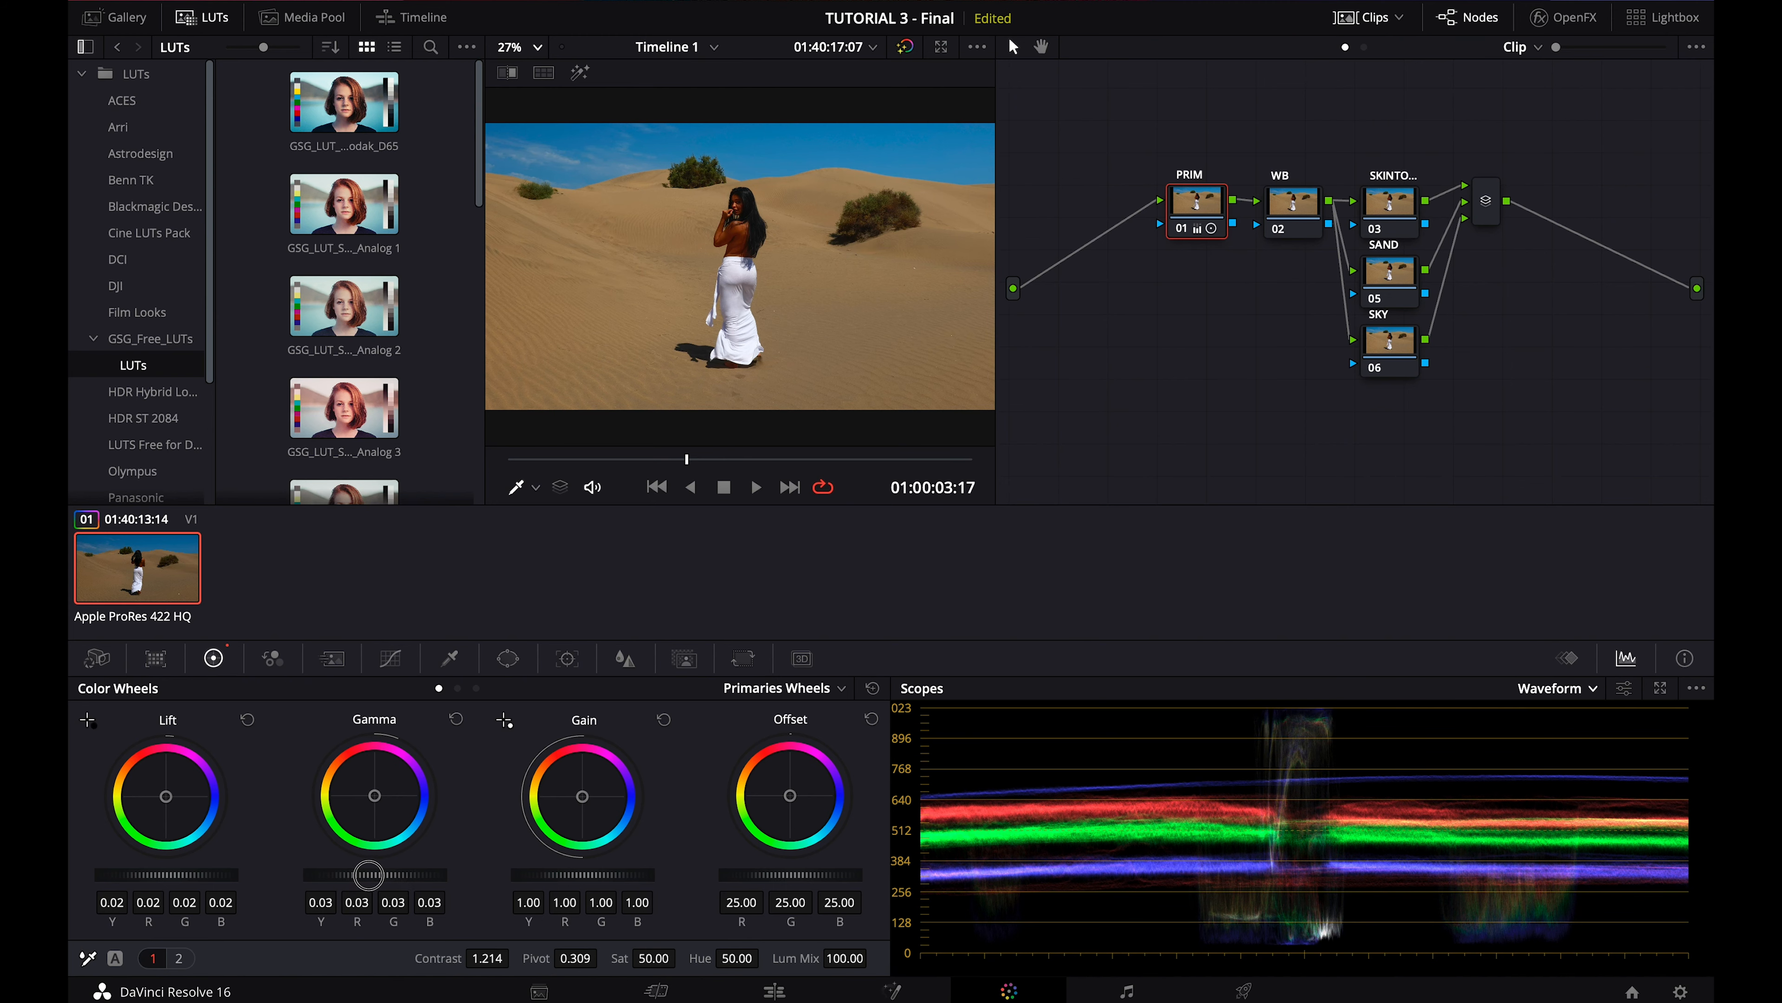
Step: Fine-tune the PRIM node to gamma 0.05 and lift 0.01, and compare the picture with the node disabled and enabled
left_click_drag(358, 875, 390, 876)
left_click_drag(226, 875, 144, 883)
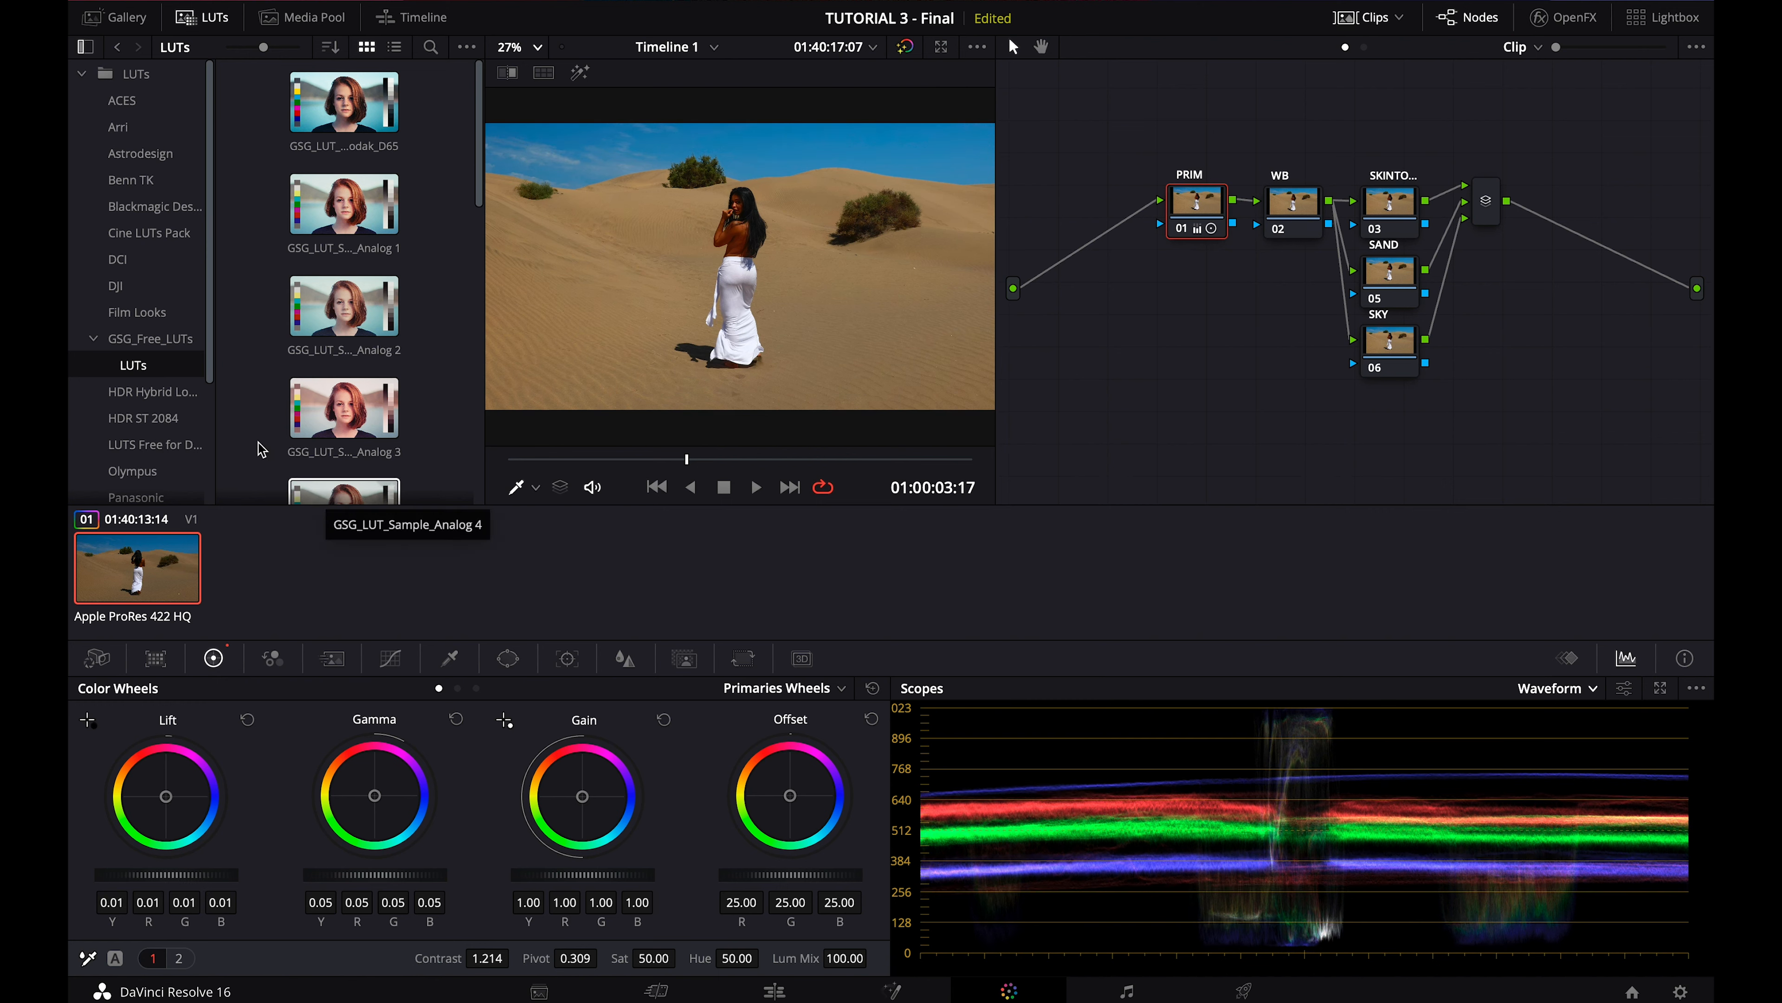
left_click(1182, 228)
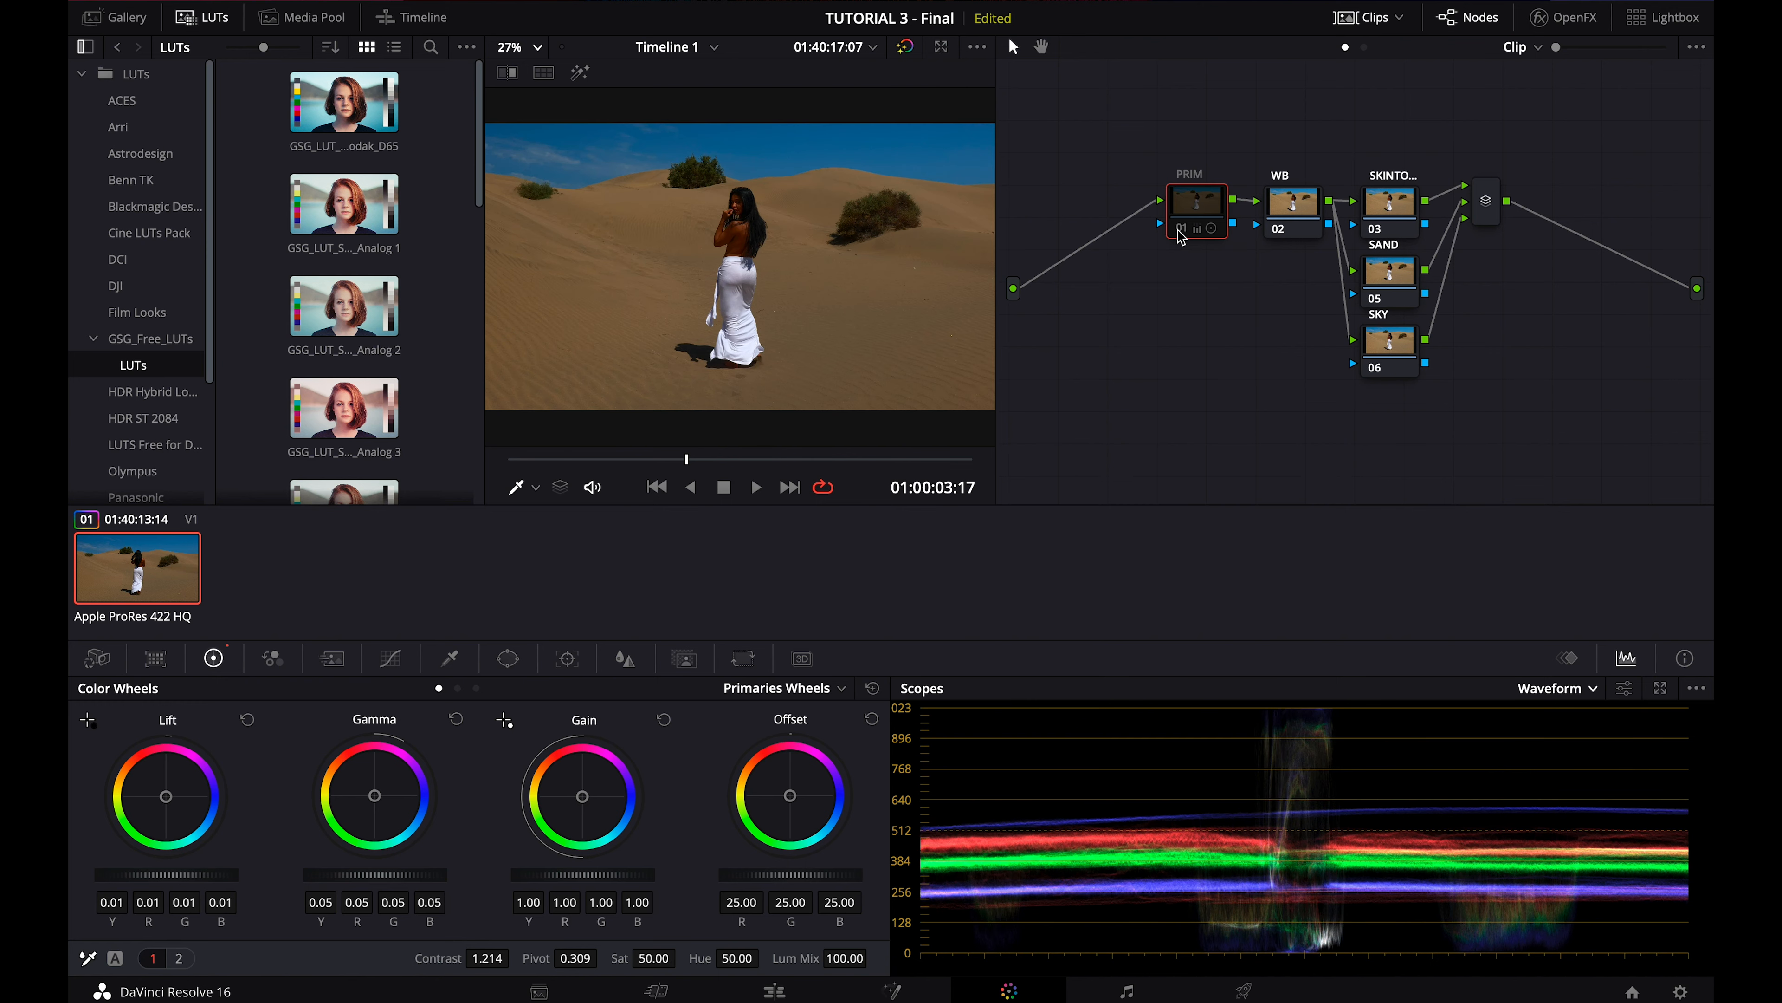
left_click(1181, 230)
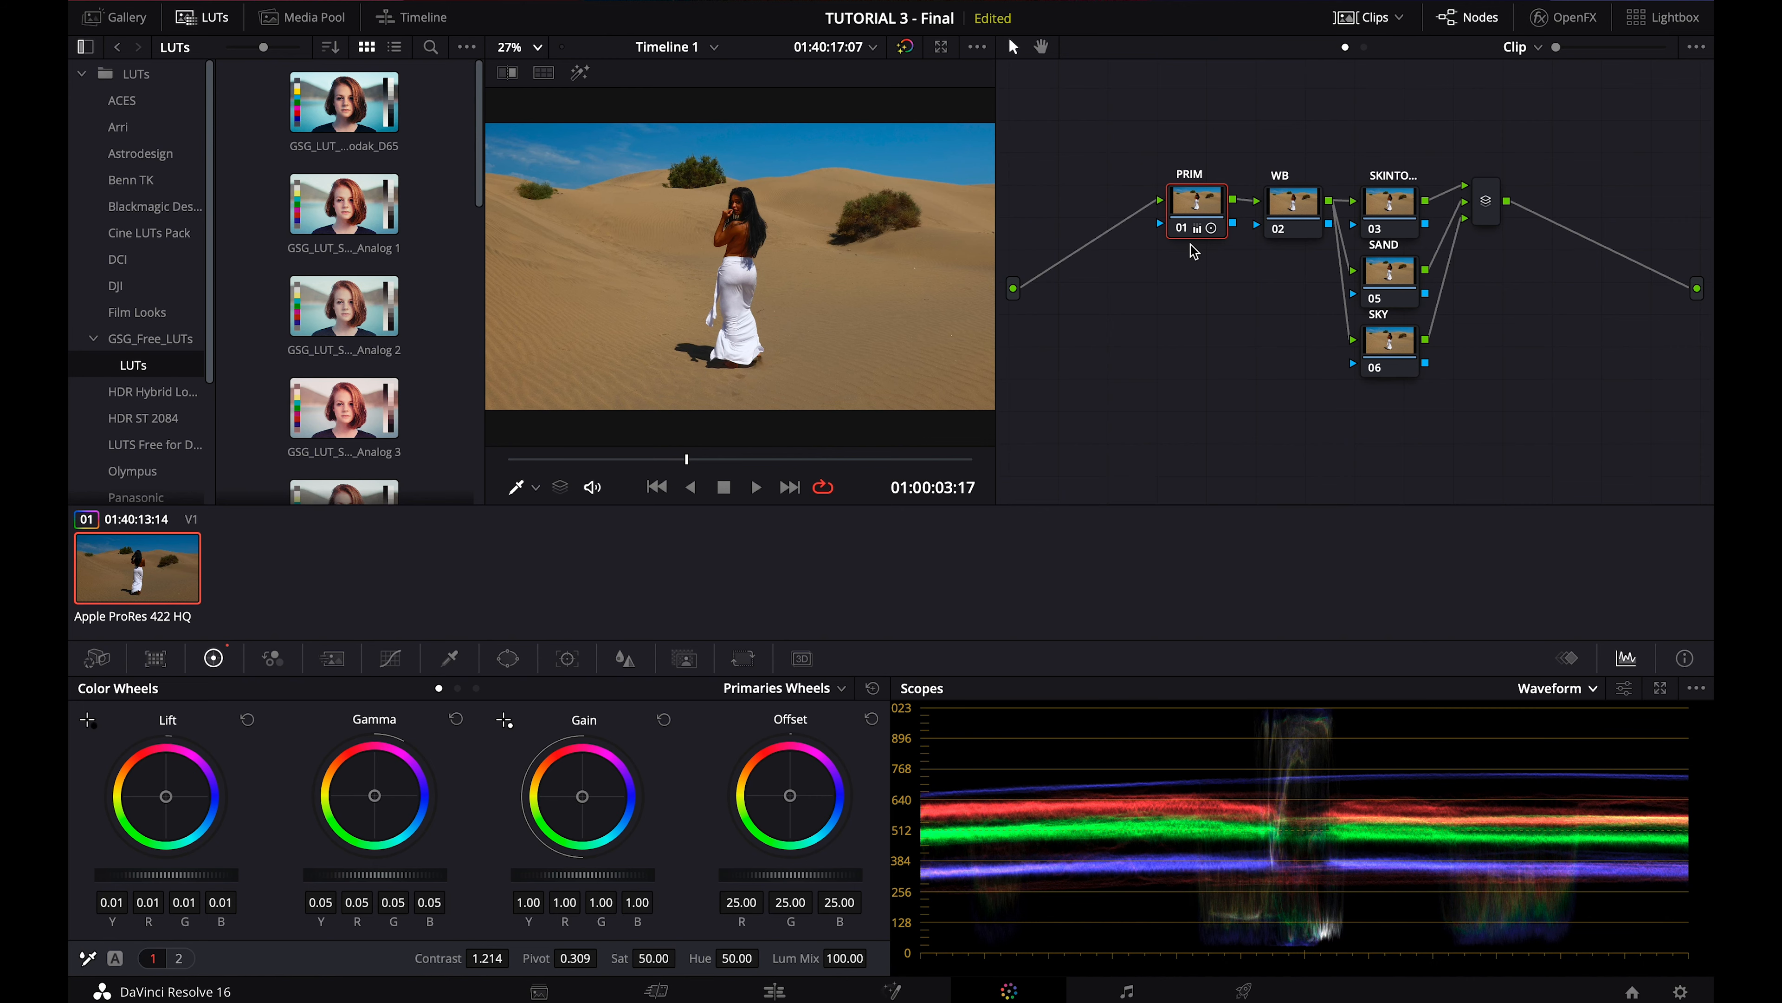
Step: Select the WB node and switch the scope display to Vectorscope
left_click_drag(1284, 223, 1274, 221)
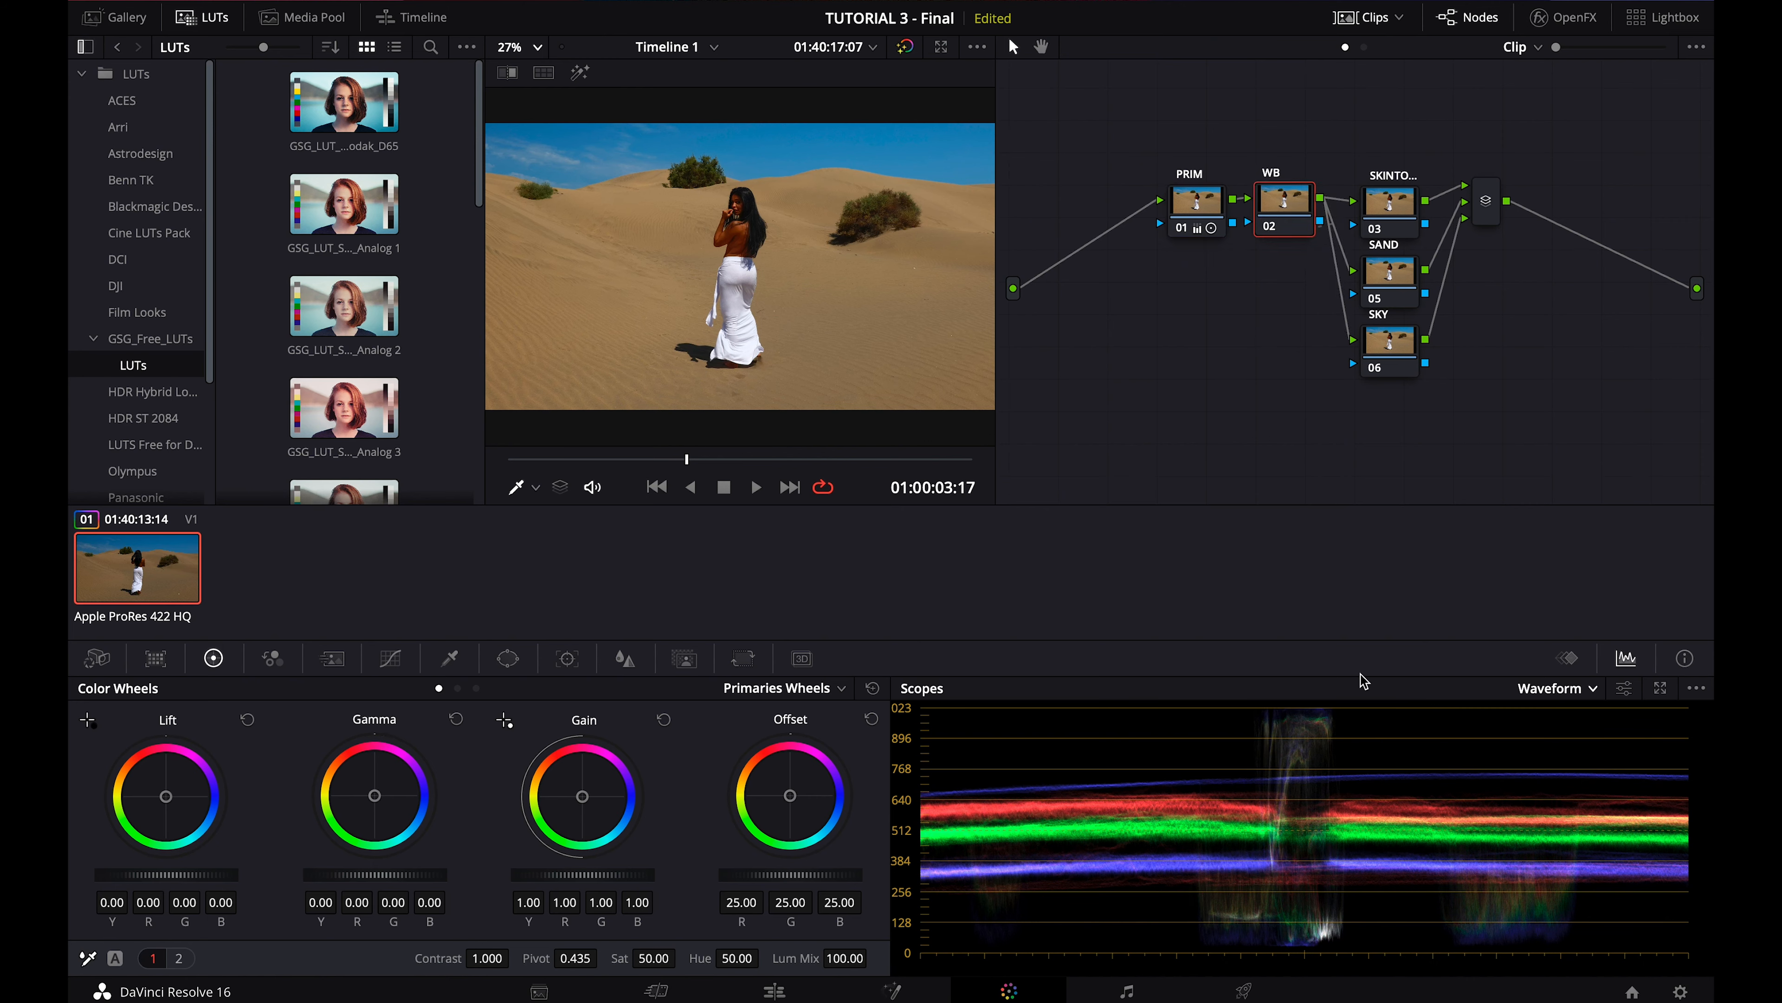
left_click(1534, 689)
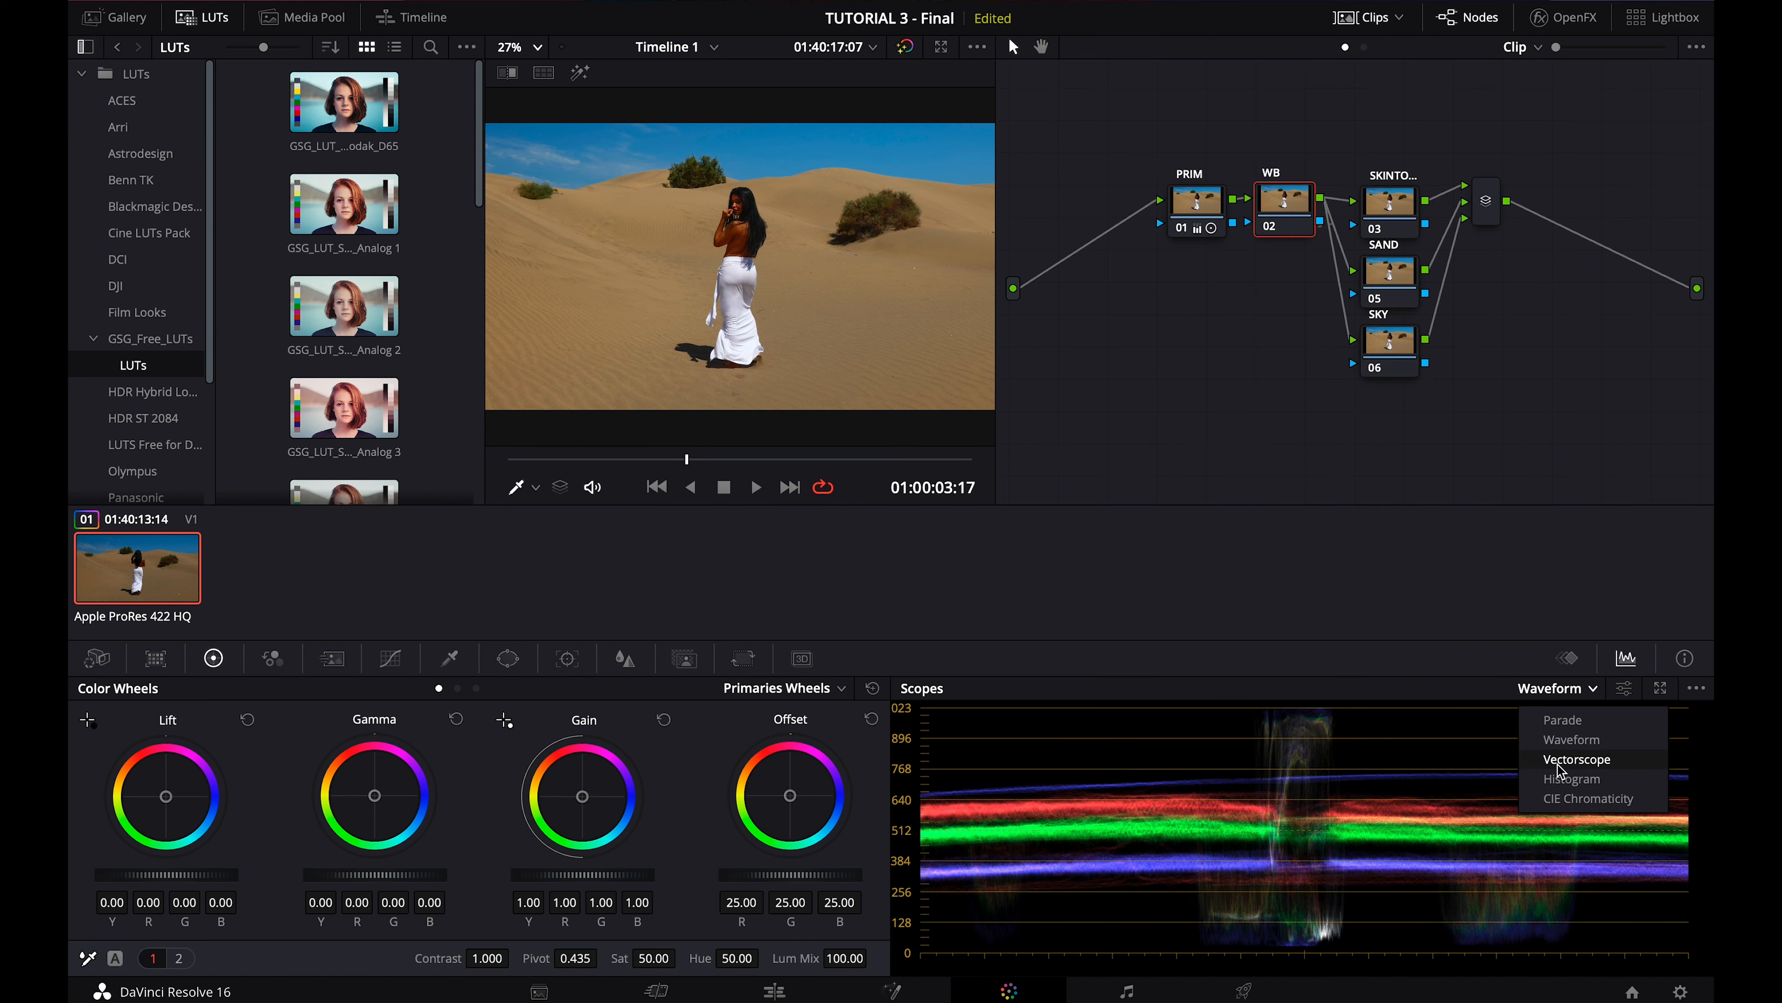
left_click(1559, 764)
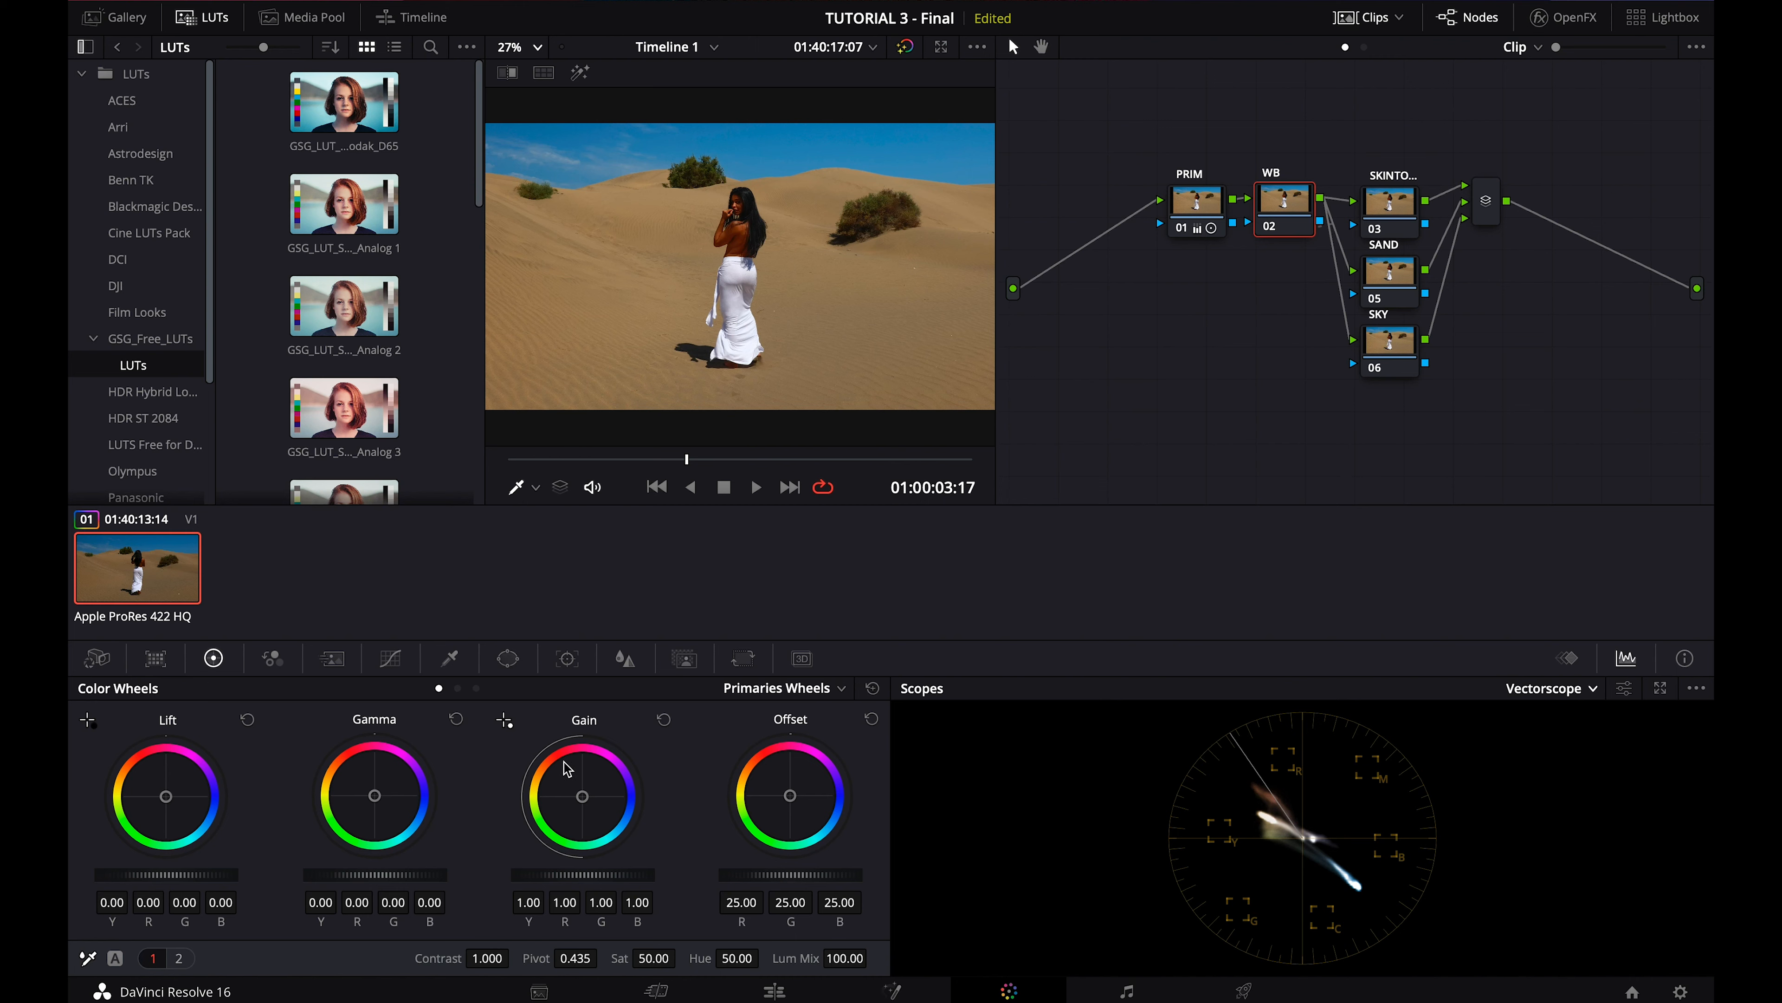
Step: Correct the WB node's color balance with offset RGB 22.43, 24.35, 27.70, gain RGB 1.02, 1.00, 0.94, lift blue 0.03 and gamma blue -0.01
mouse_move(794, 798)
left_mouse_down()
mouse_move(832, 825)
mouse_move(818, 812)
left_mouse_up()
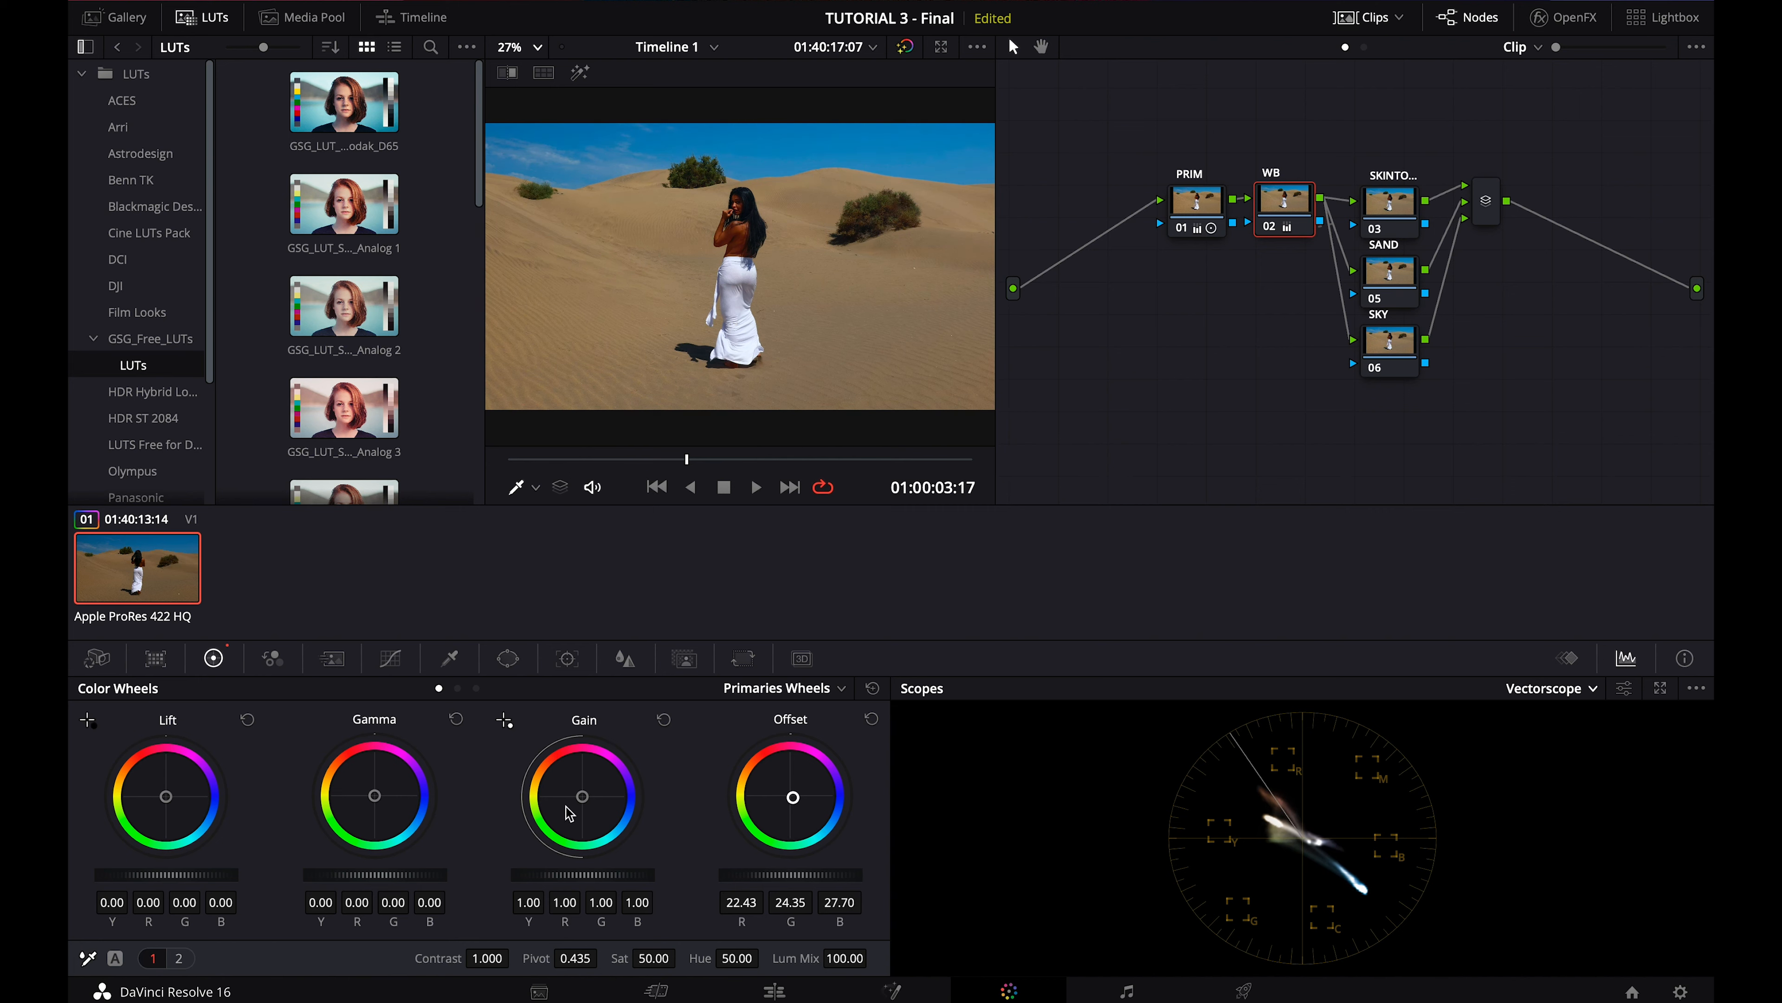
left_click_drag(588, 809, 582, 796)
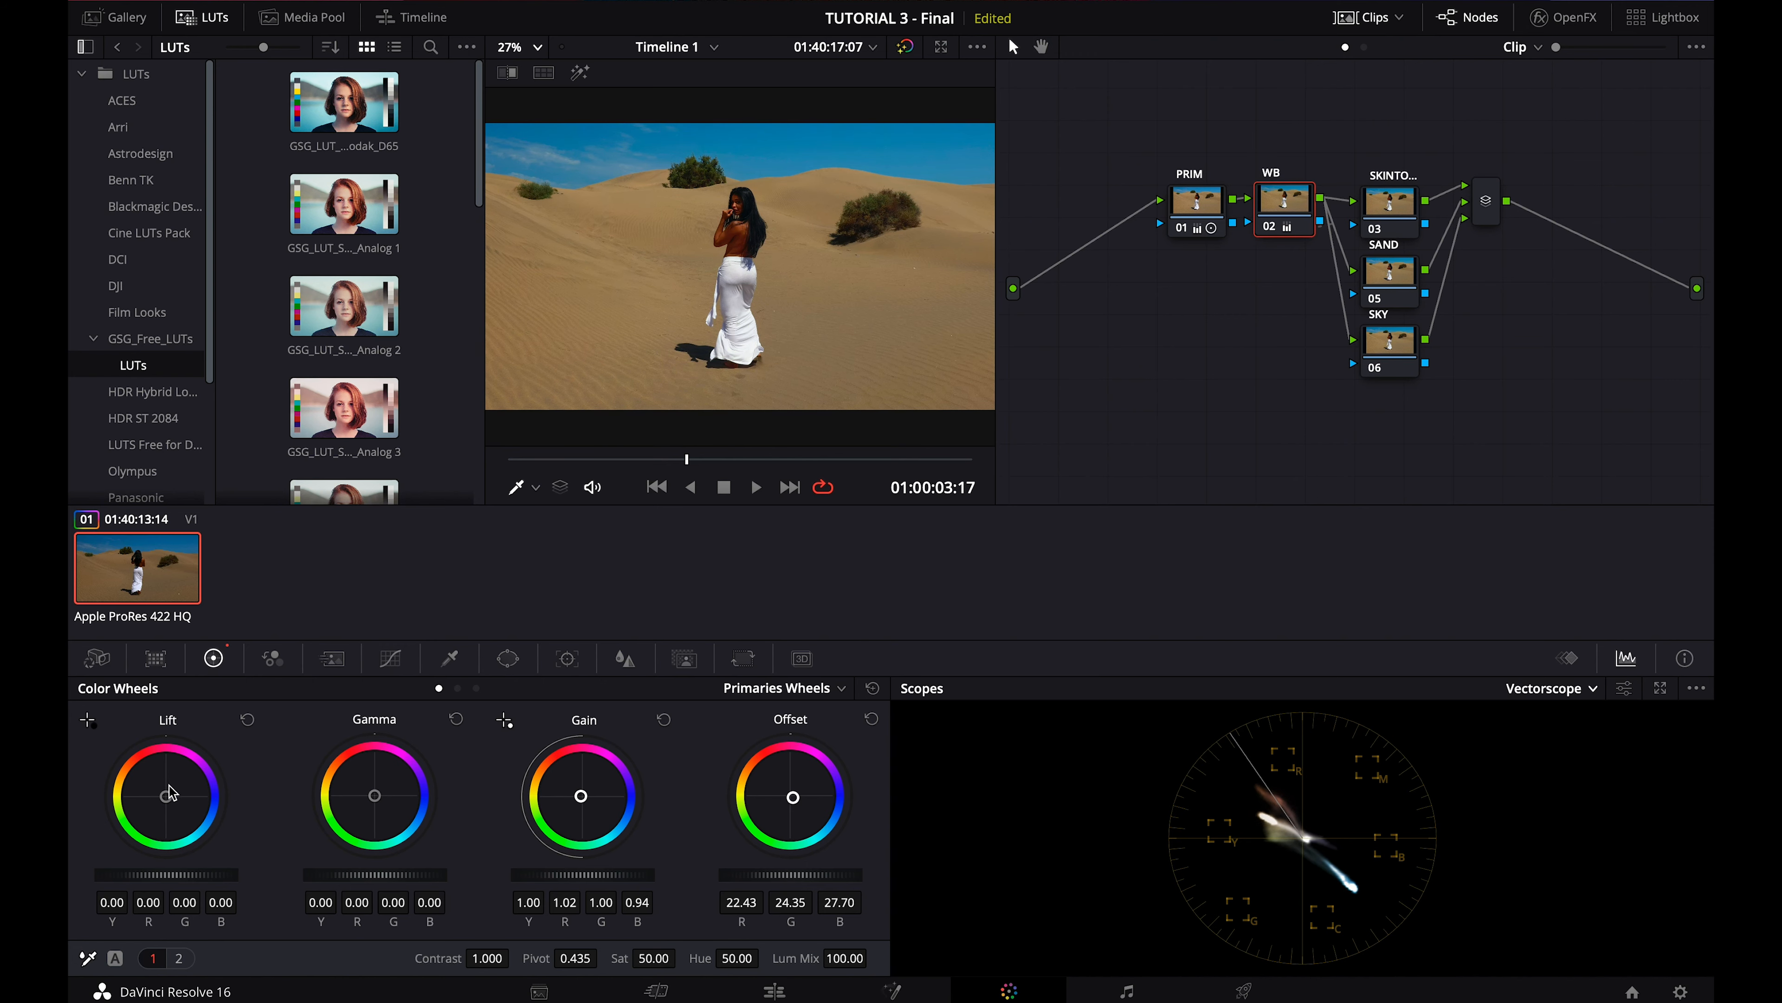
left_click_drag(170, 797, 195, 793)
mouse_move(368, 816)
left_mouse_down()
mouse_move(373, 799)
mouse_move(350, 802)
mouse_move(373, 796)
left_mouse_up()
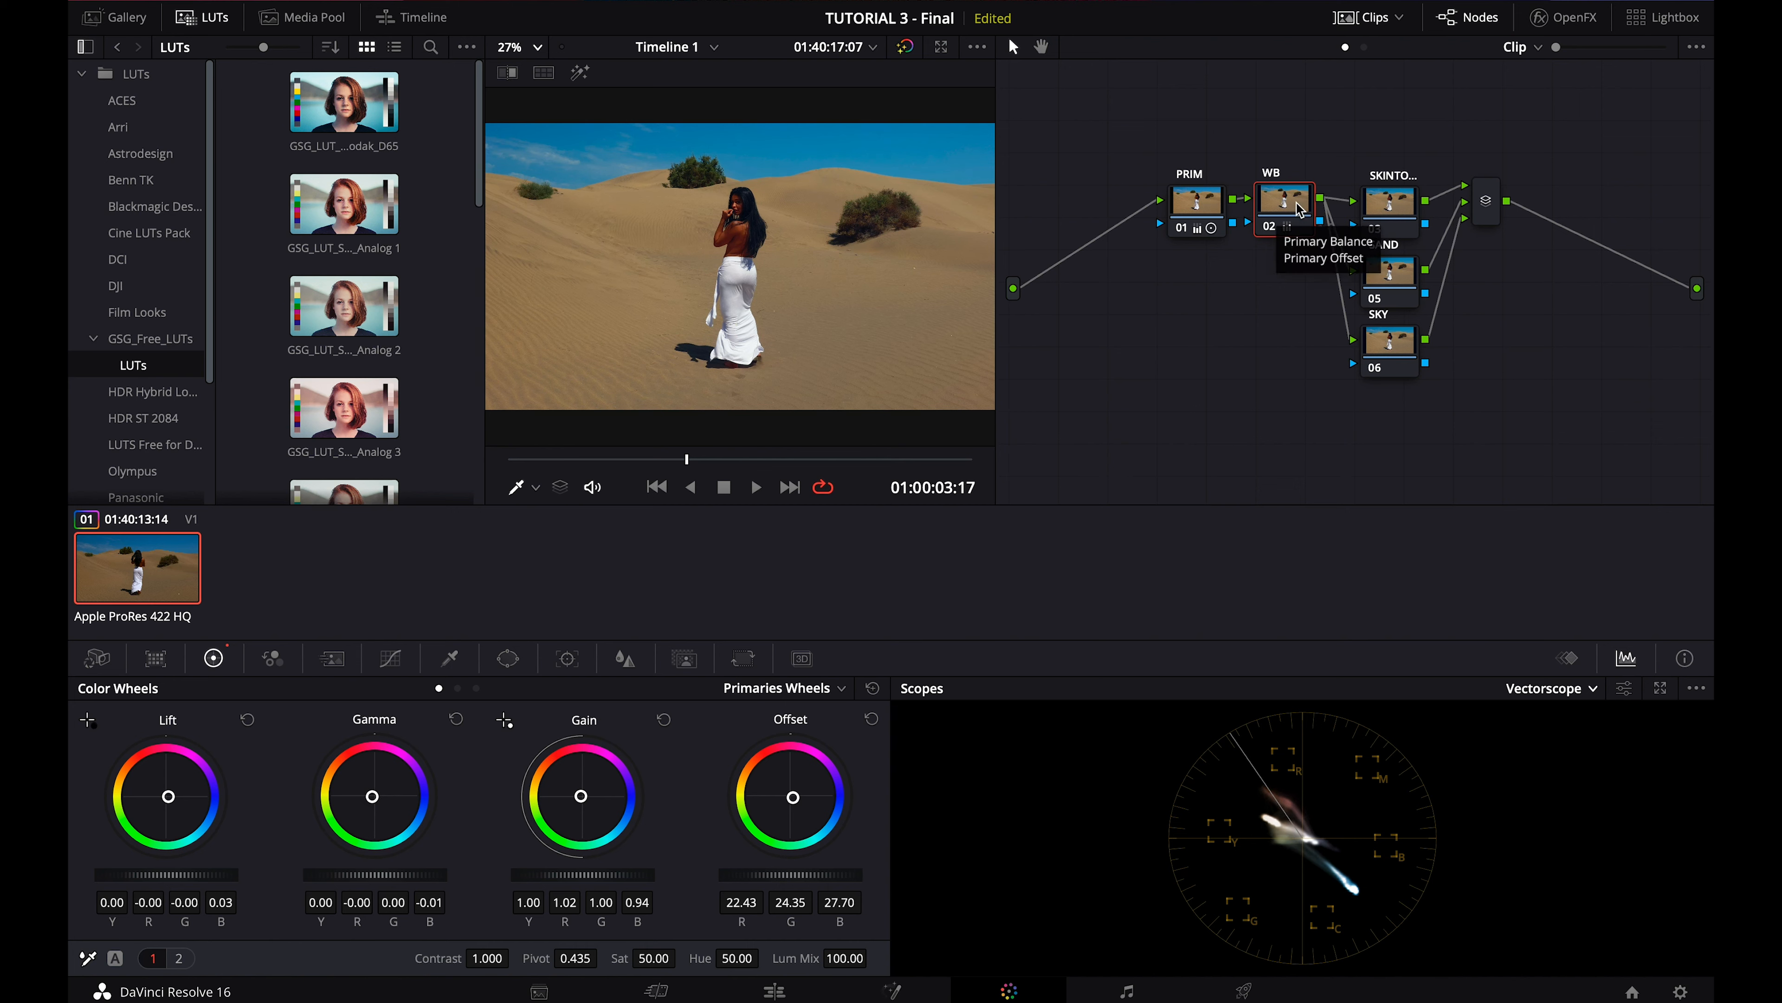
left_click_drag(1286, 206, 1290, 207)
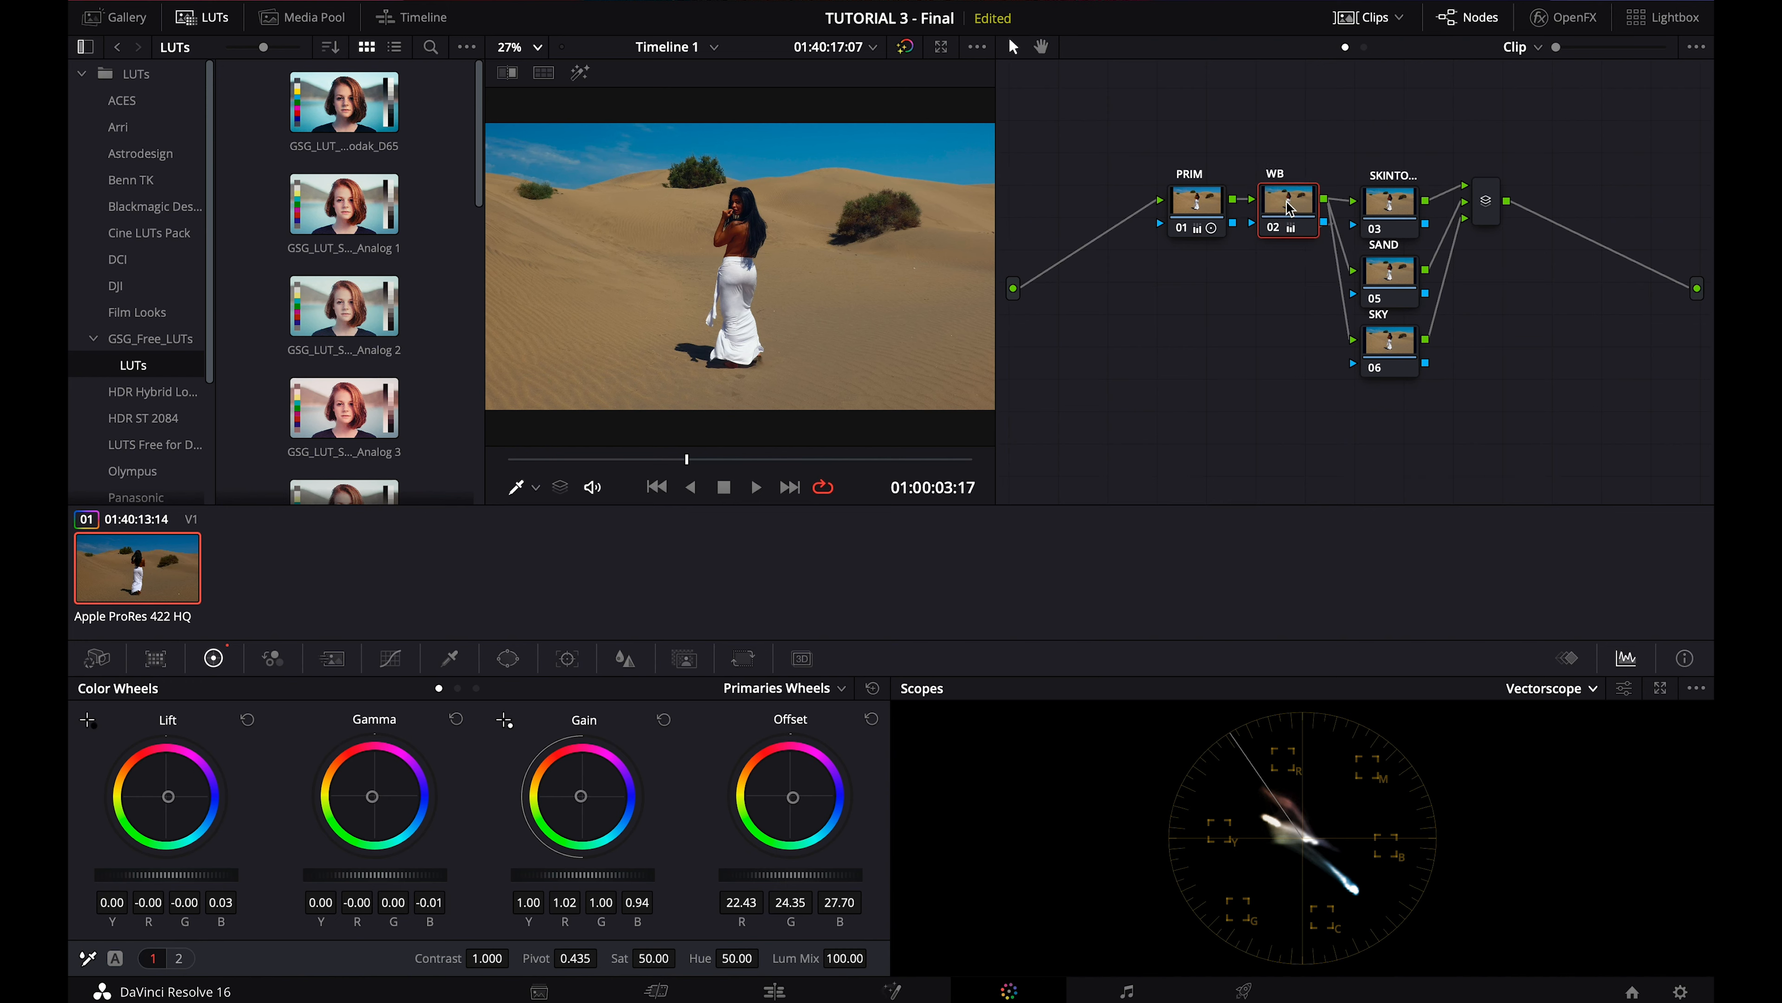
Step: Add a circular power window to the WB node and shrink it around the woman's waist
left_click(569, 660)
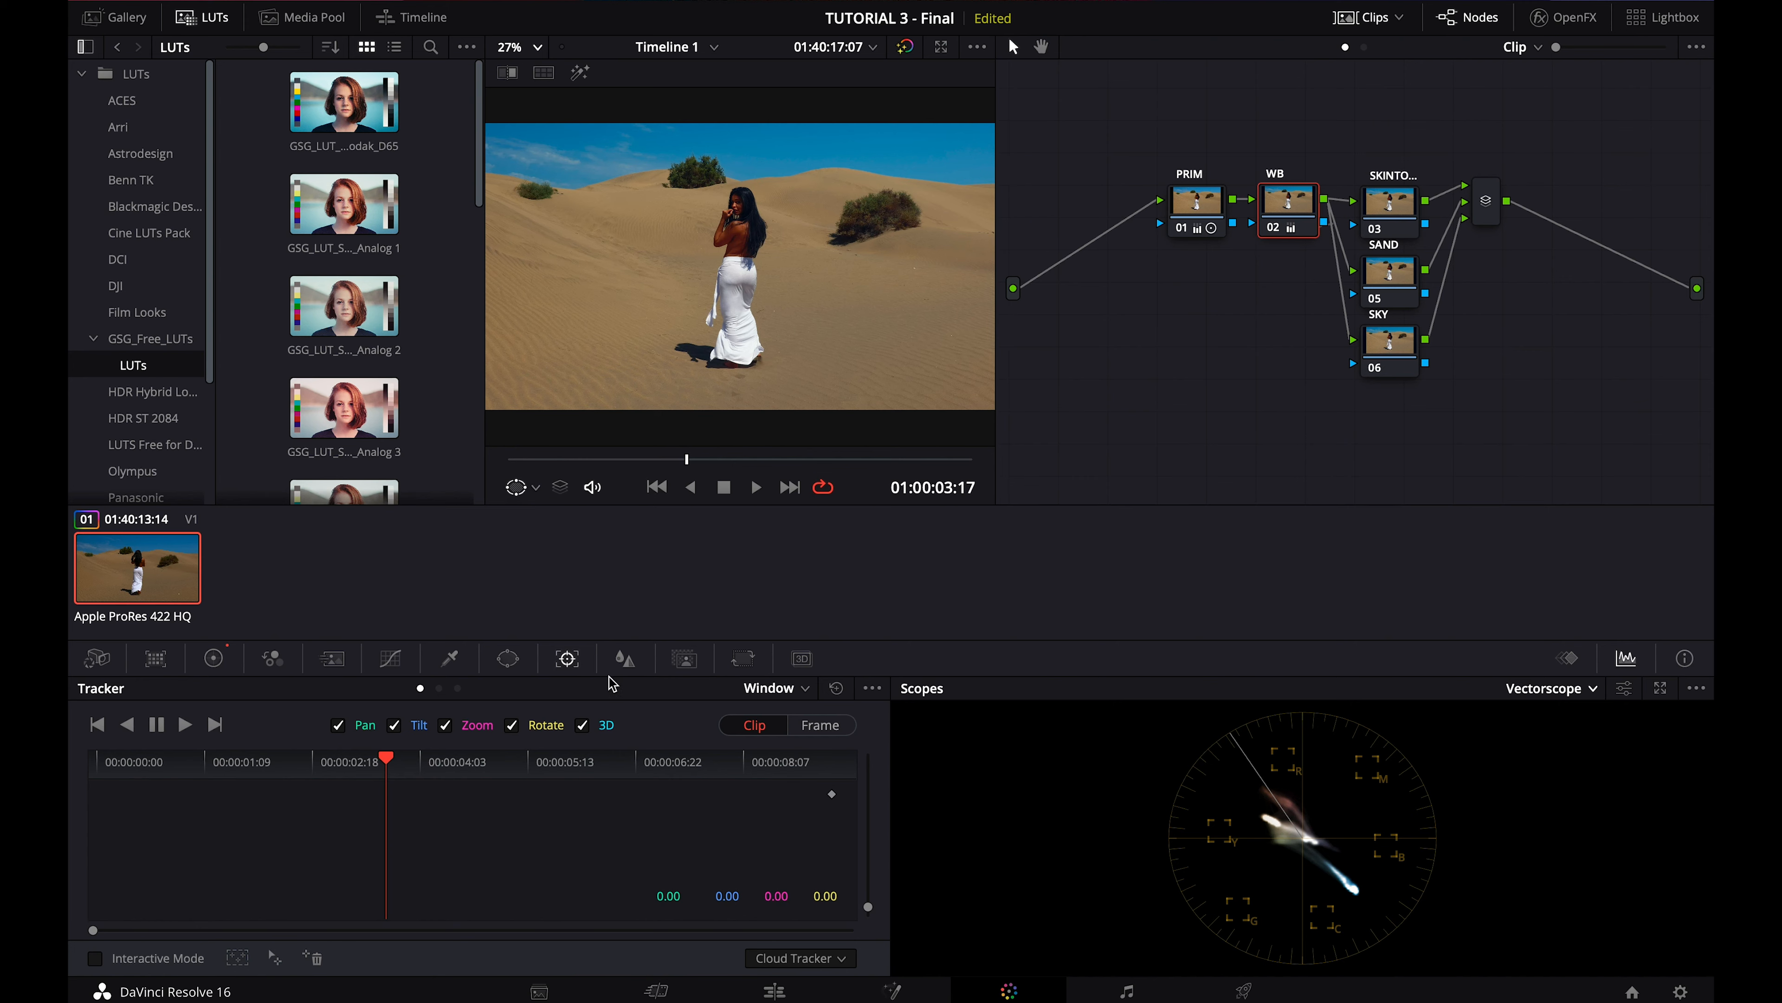
left_click(508, 658)
left_click(112, 815)
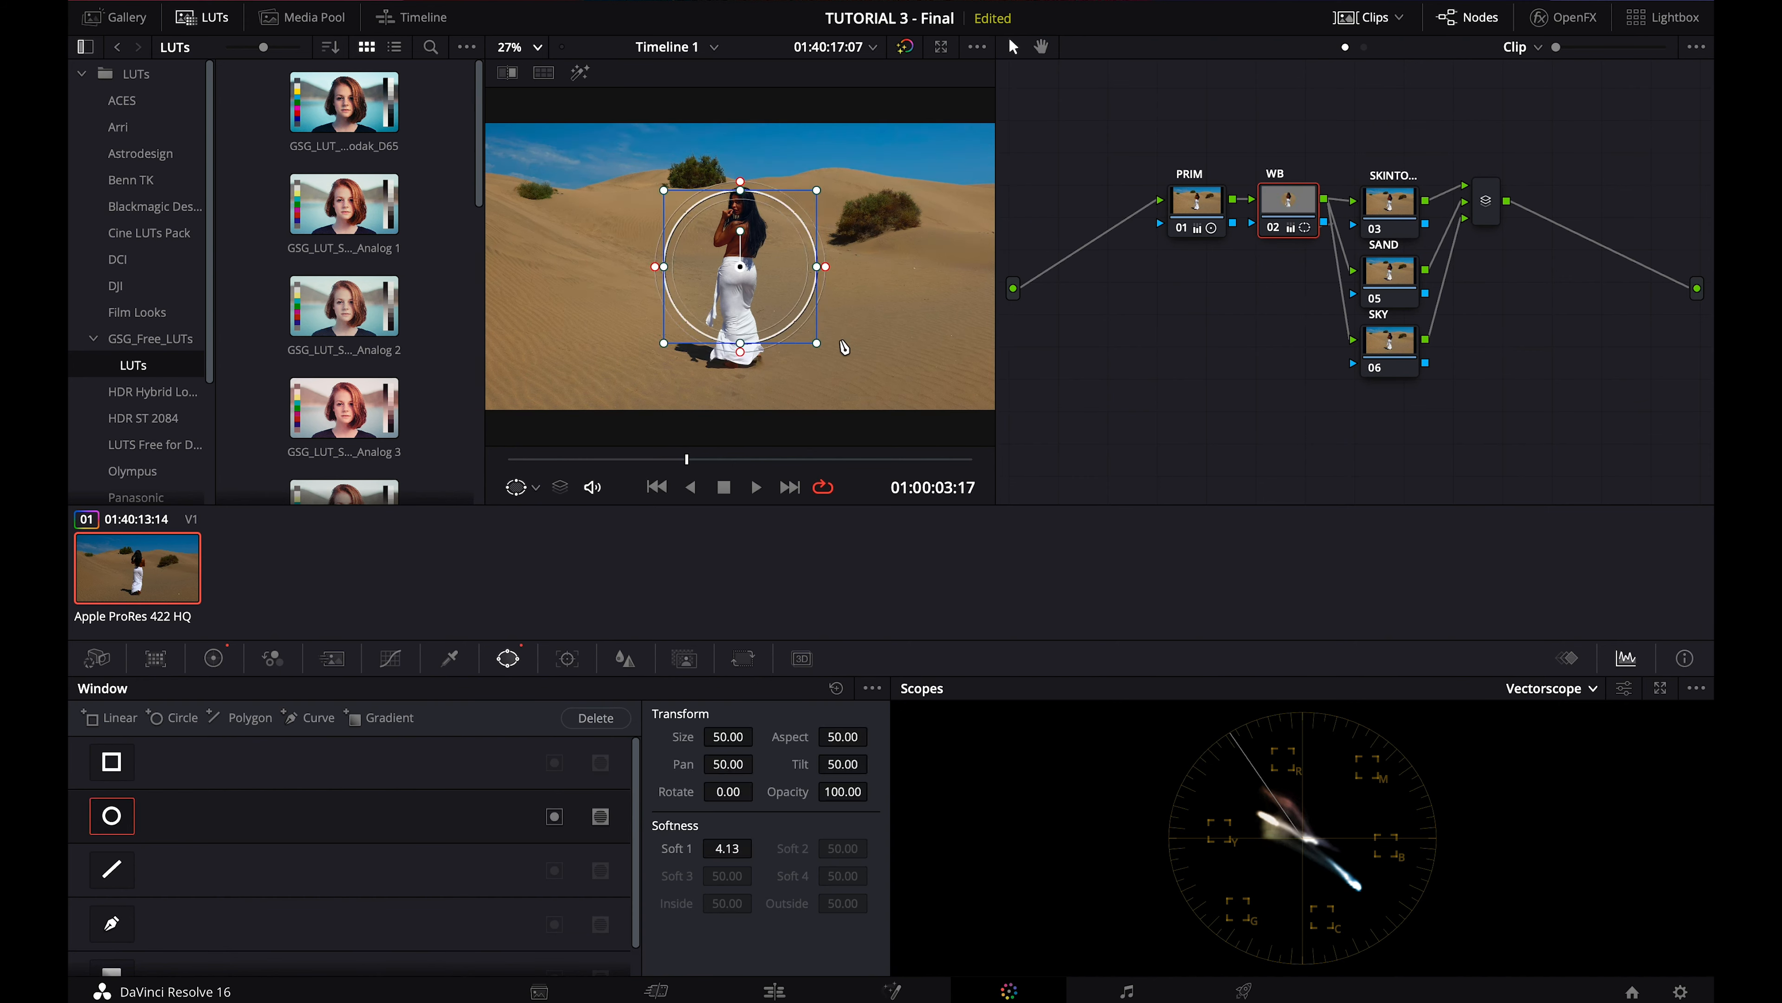
left_click_drag(787, 328, 753, 291)
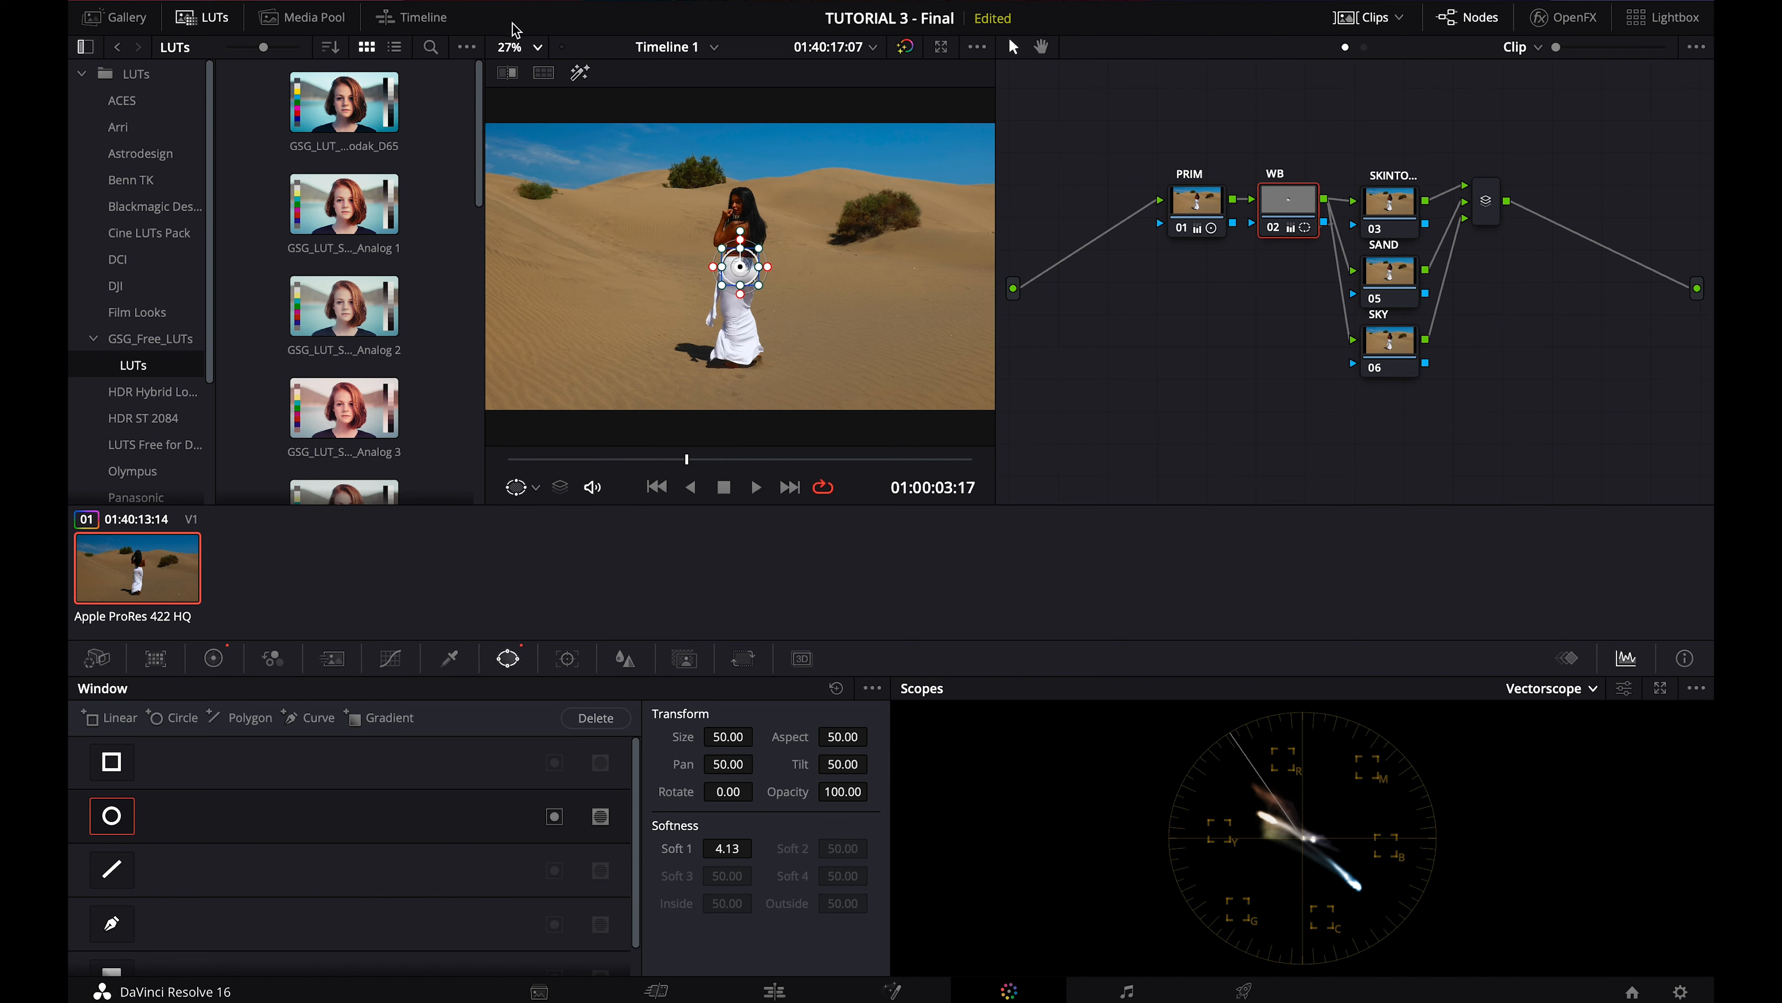
Step: Enlarge the viewer to 100% and turn on Highlight to isolate the windowed area
left_click(525, 48)
left_click(518, 188)
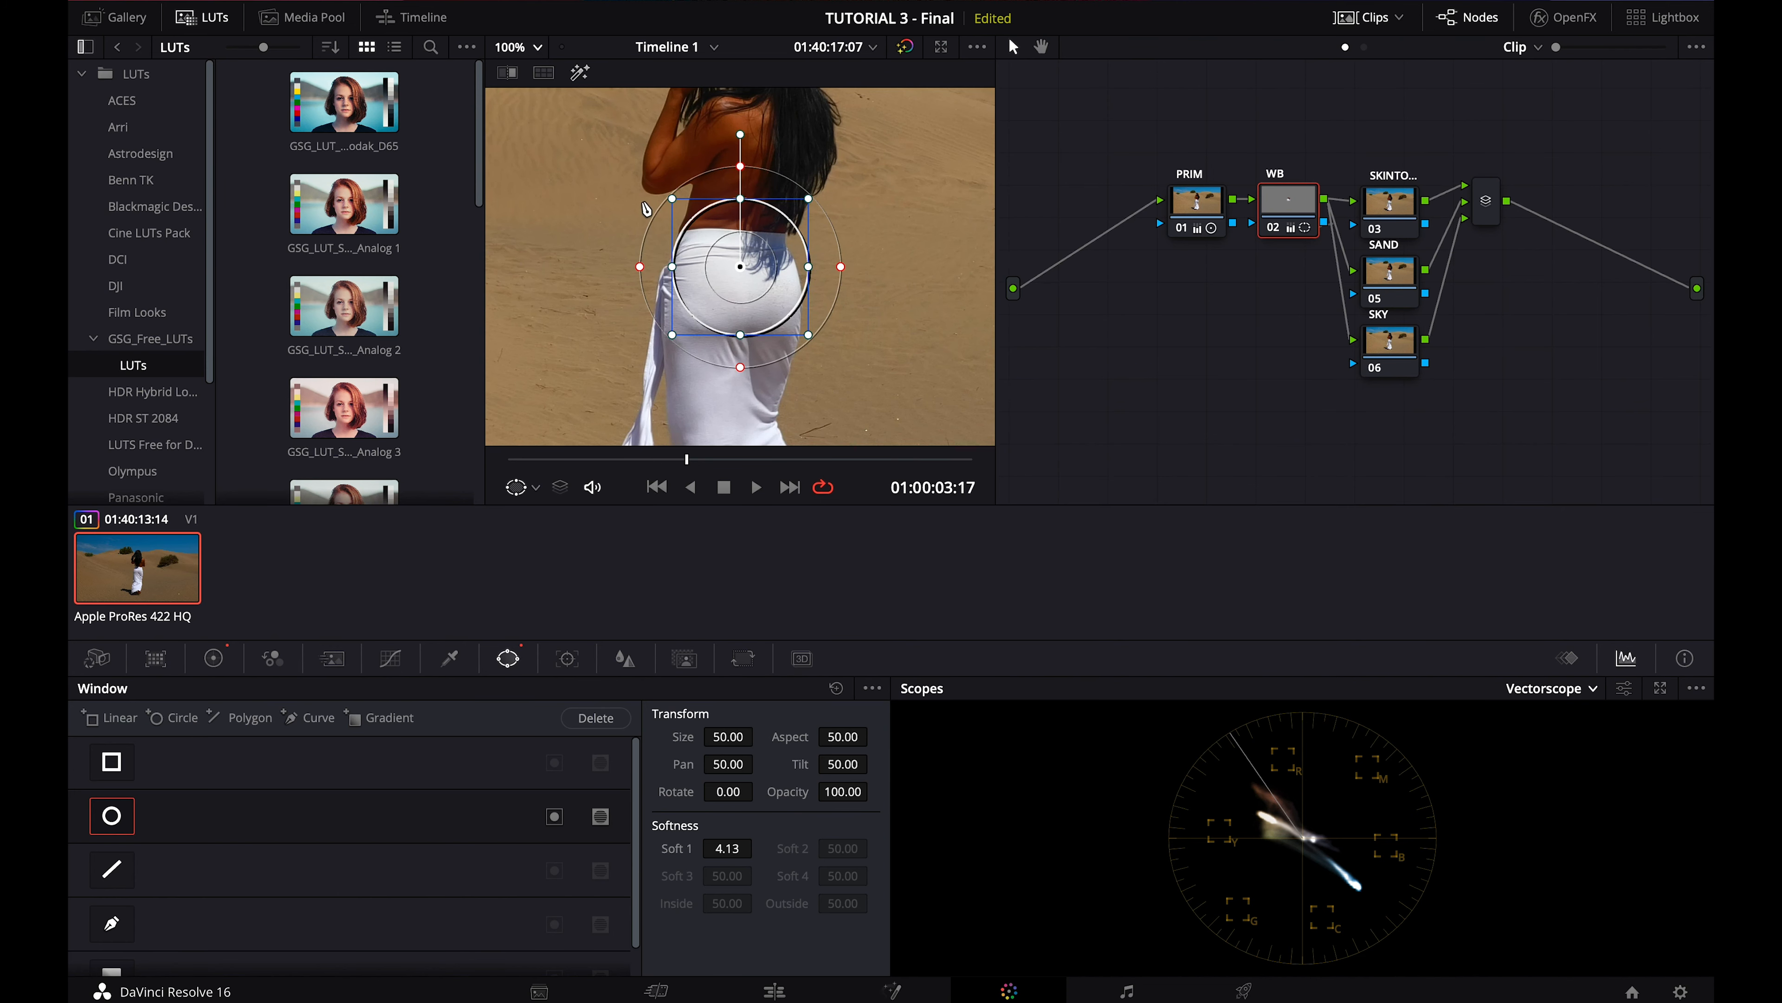
left_click(579, 71)
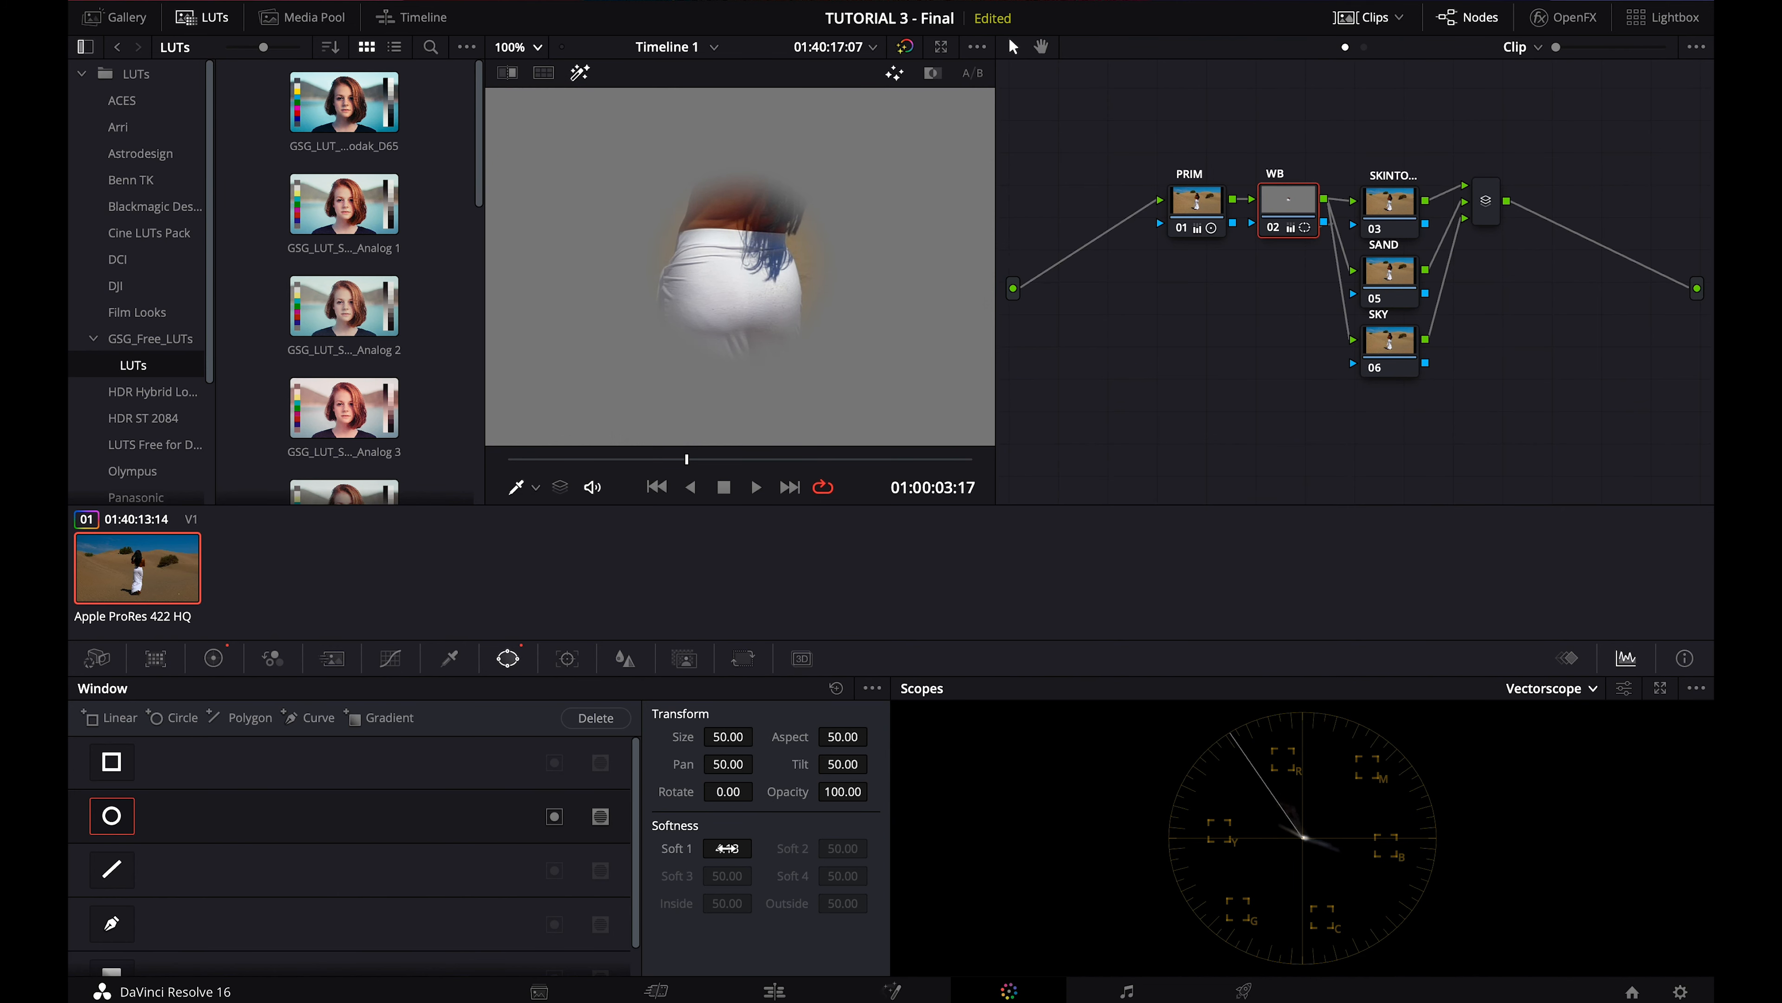
Step: Show the Power Window overlay, set Soft 1 to 0.86, and shrink and move the circle onto the white skirt at pan 49.41, tilt 49.32
left_click(520, 487)
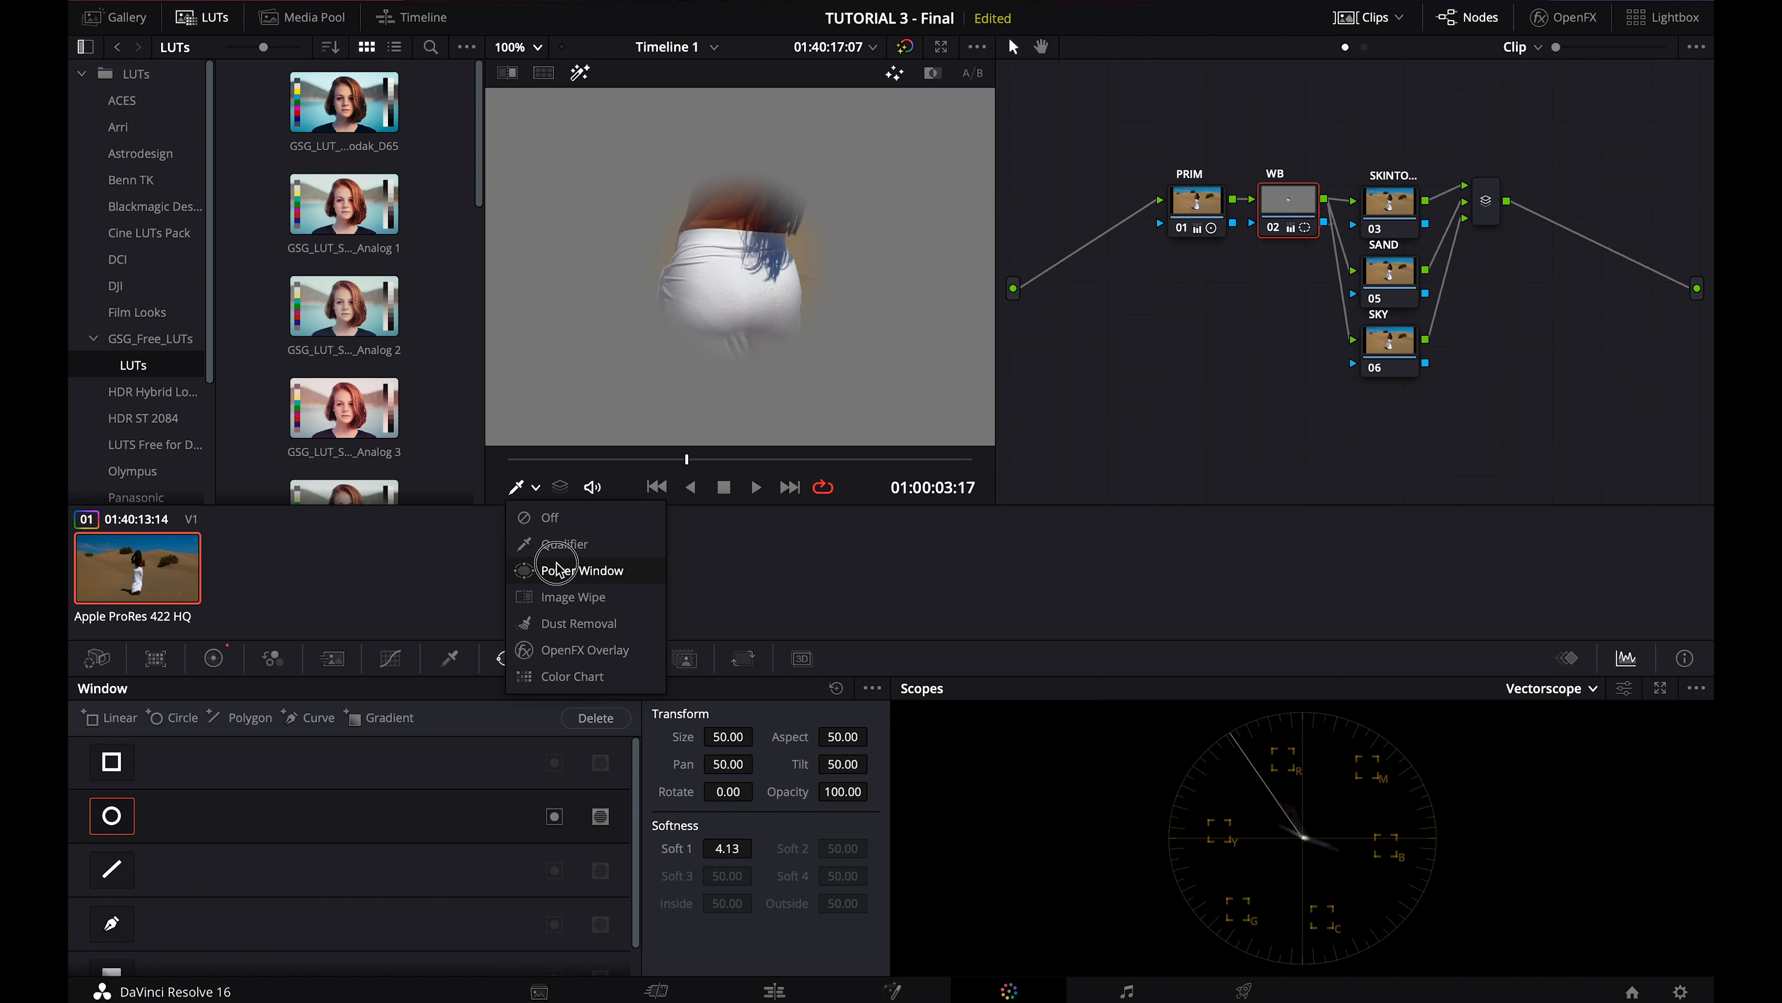
left_click(561, 570)
mouse_move(727, 848)
left_mouse_down()
mouse_move(507, 891)
mouse_move(735, 857)
left_mouse_up()
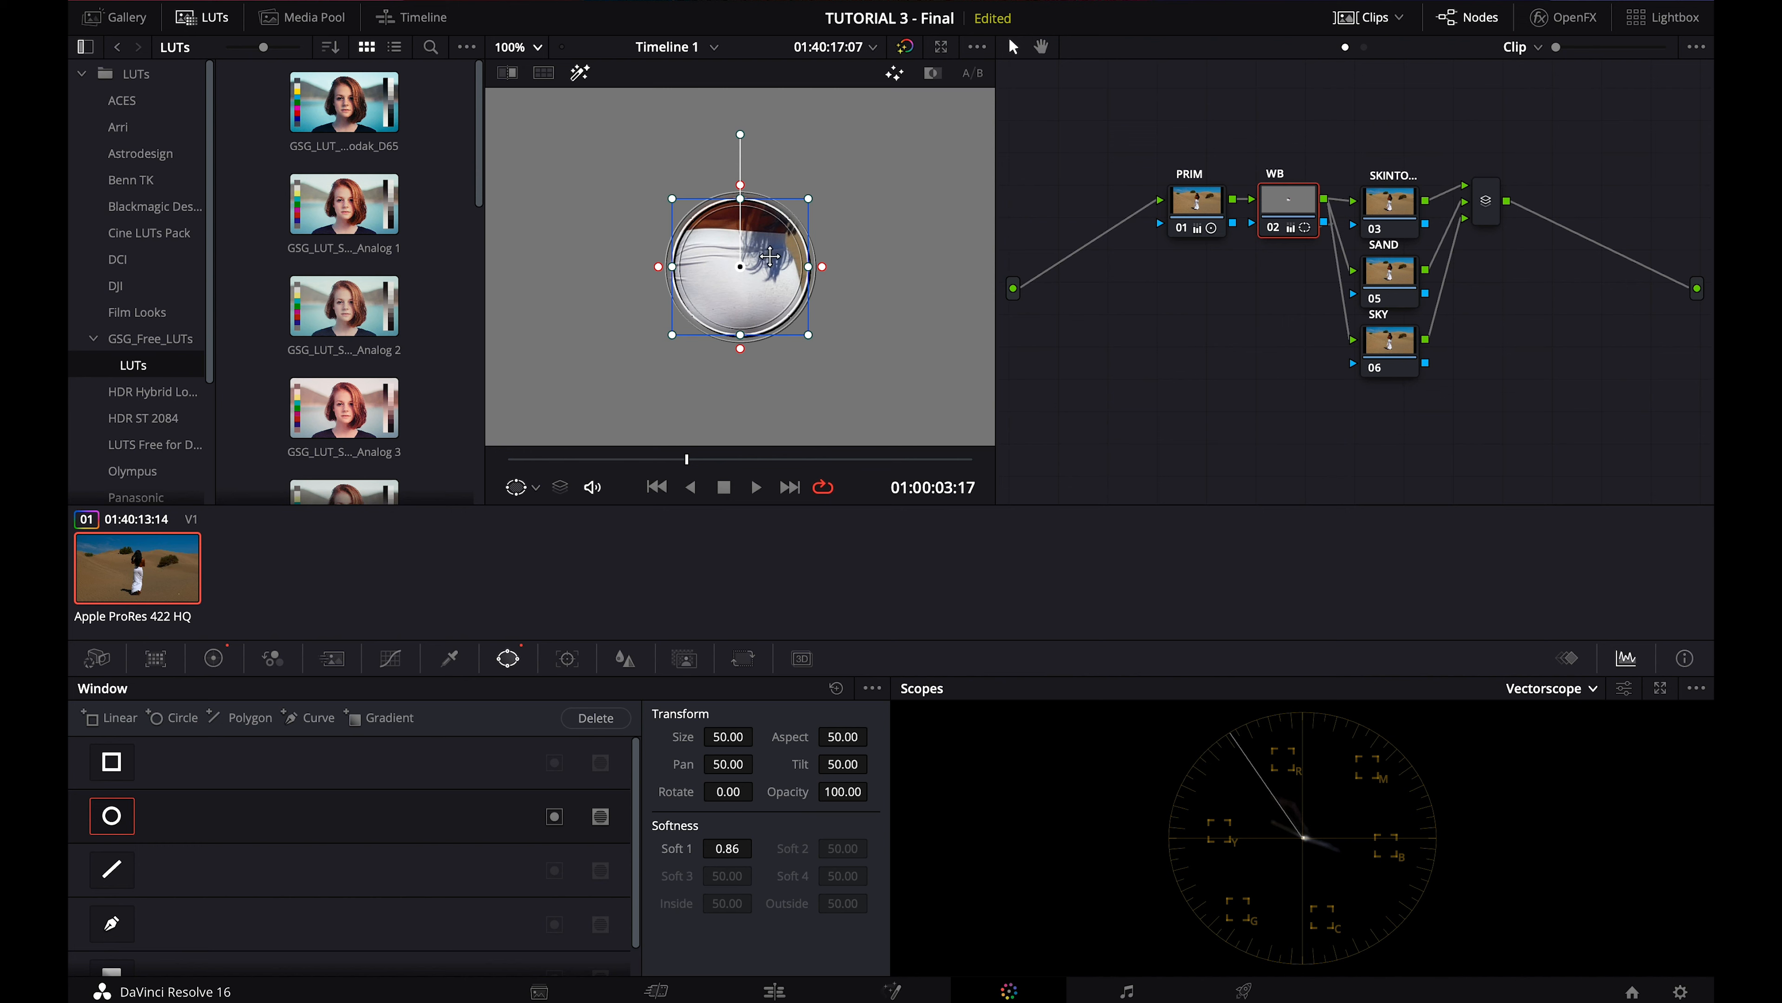
left_click_drag(809, 335, 744, 323)
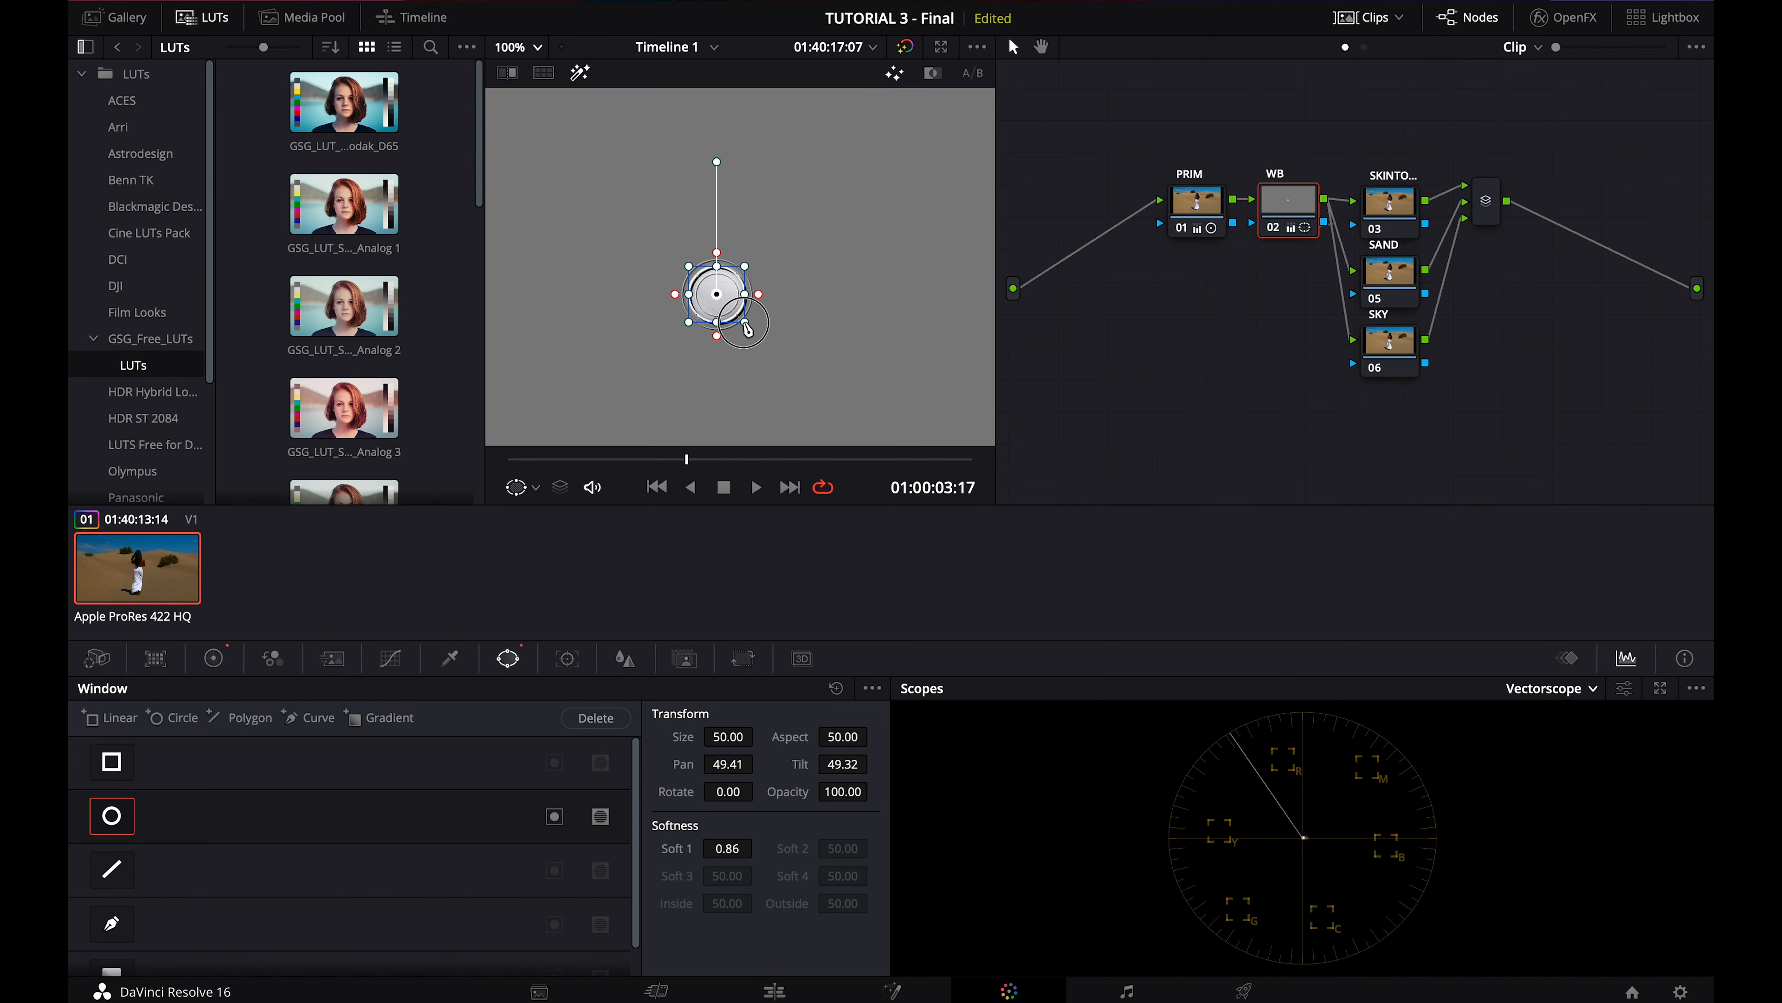
Step: Neutralize the white skirt by adjusting the WB node's gain color balance to RGB 1.01, 1.00, 0.92
left_click(213, 657)
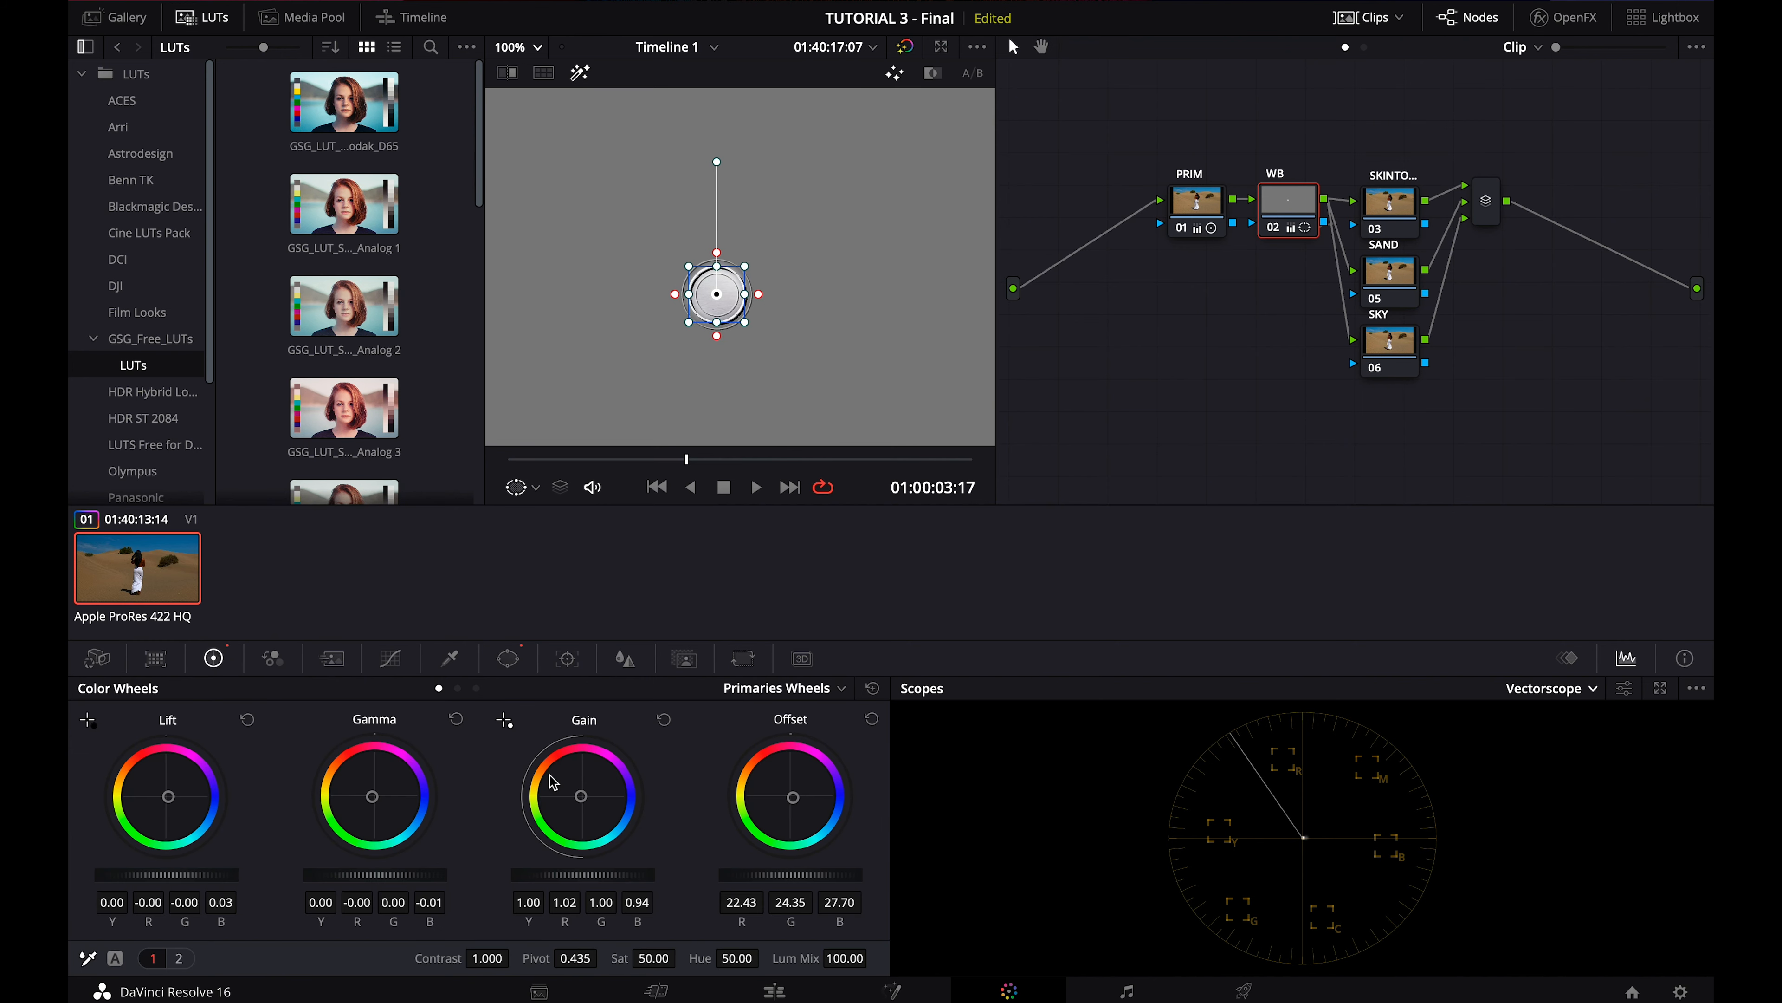
left_click_drag(585, 806, 574, 796)
mouse_move(580, 796)
left_mouse_down()
mouse_move(583, 842)
mouse_move(542, 844)
mouse_move(566, 822)
left_mouse_up()
Step: Turn off the WB node's circular window and inspect the white skirt and the woman's upper body at close range
left_click(507, 657)
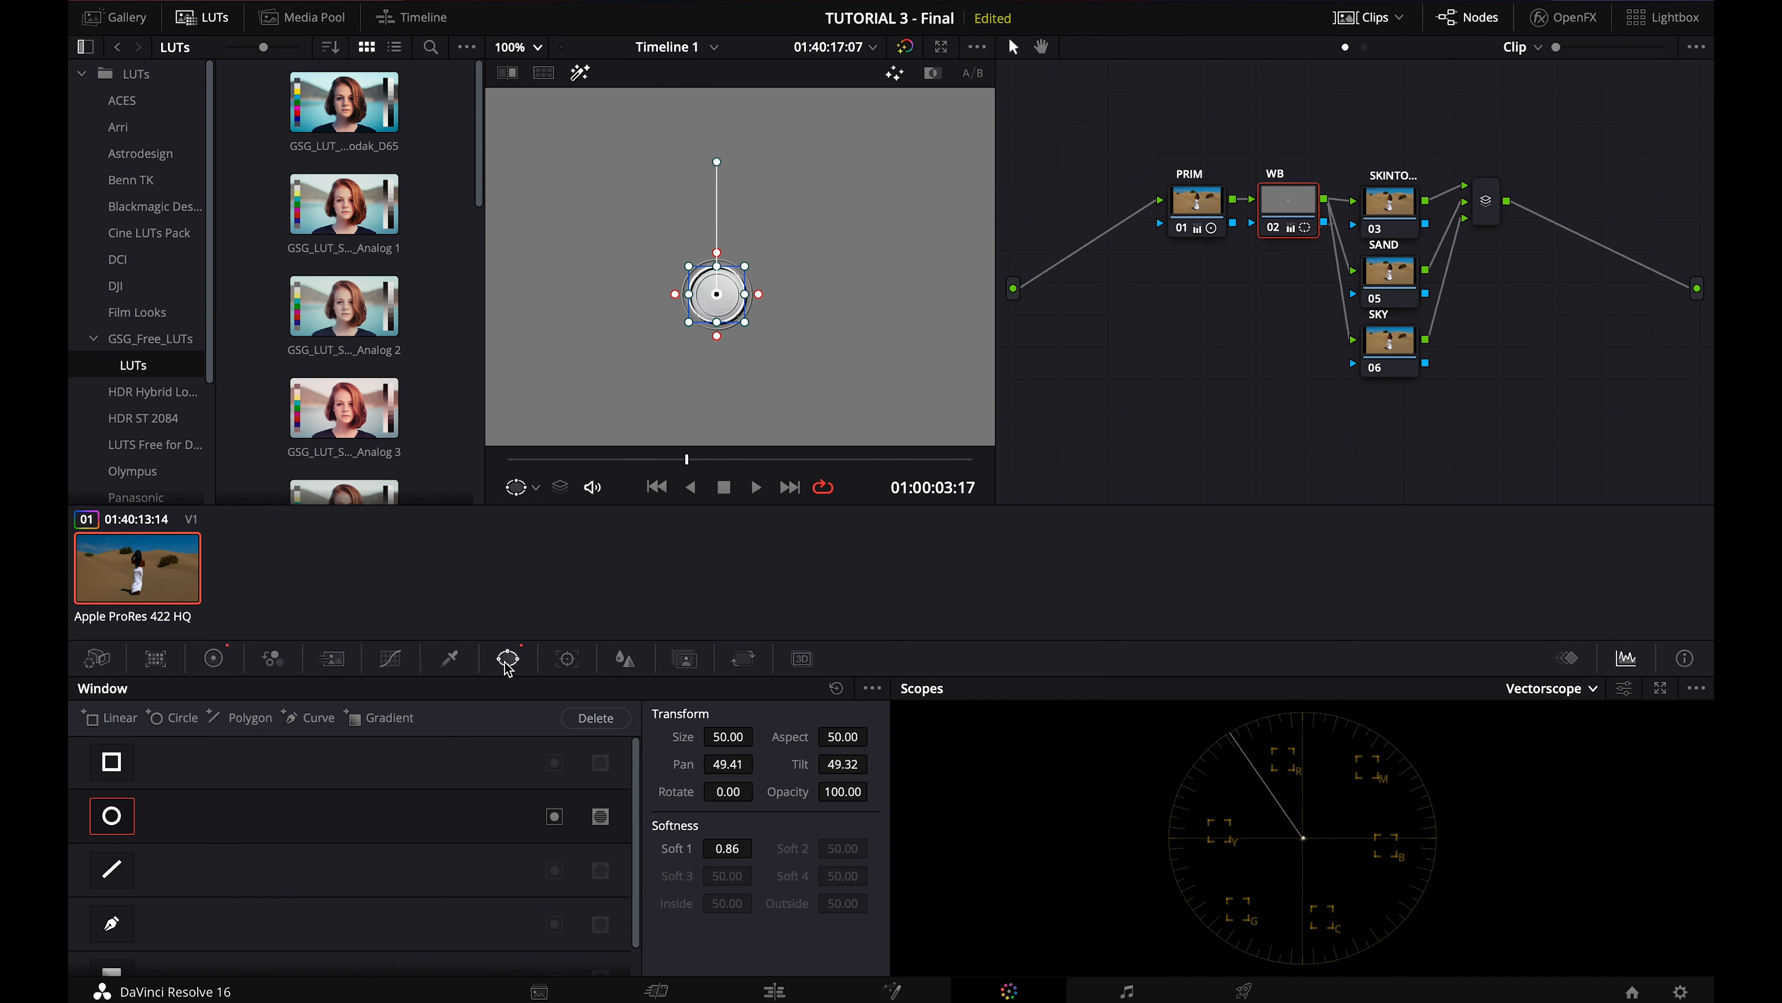
left_click(112, 817)
scroll(830, 318, "up", 2)
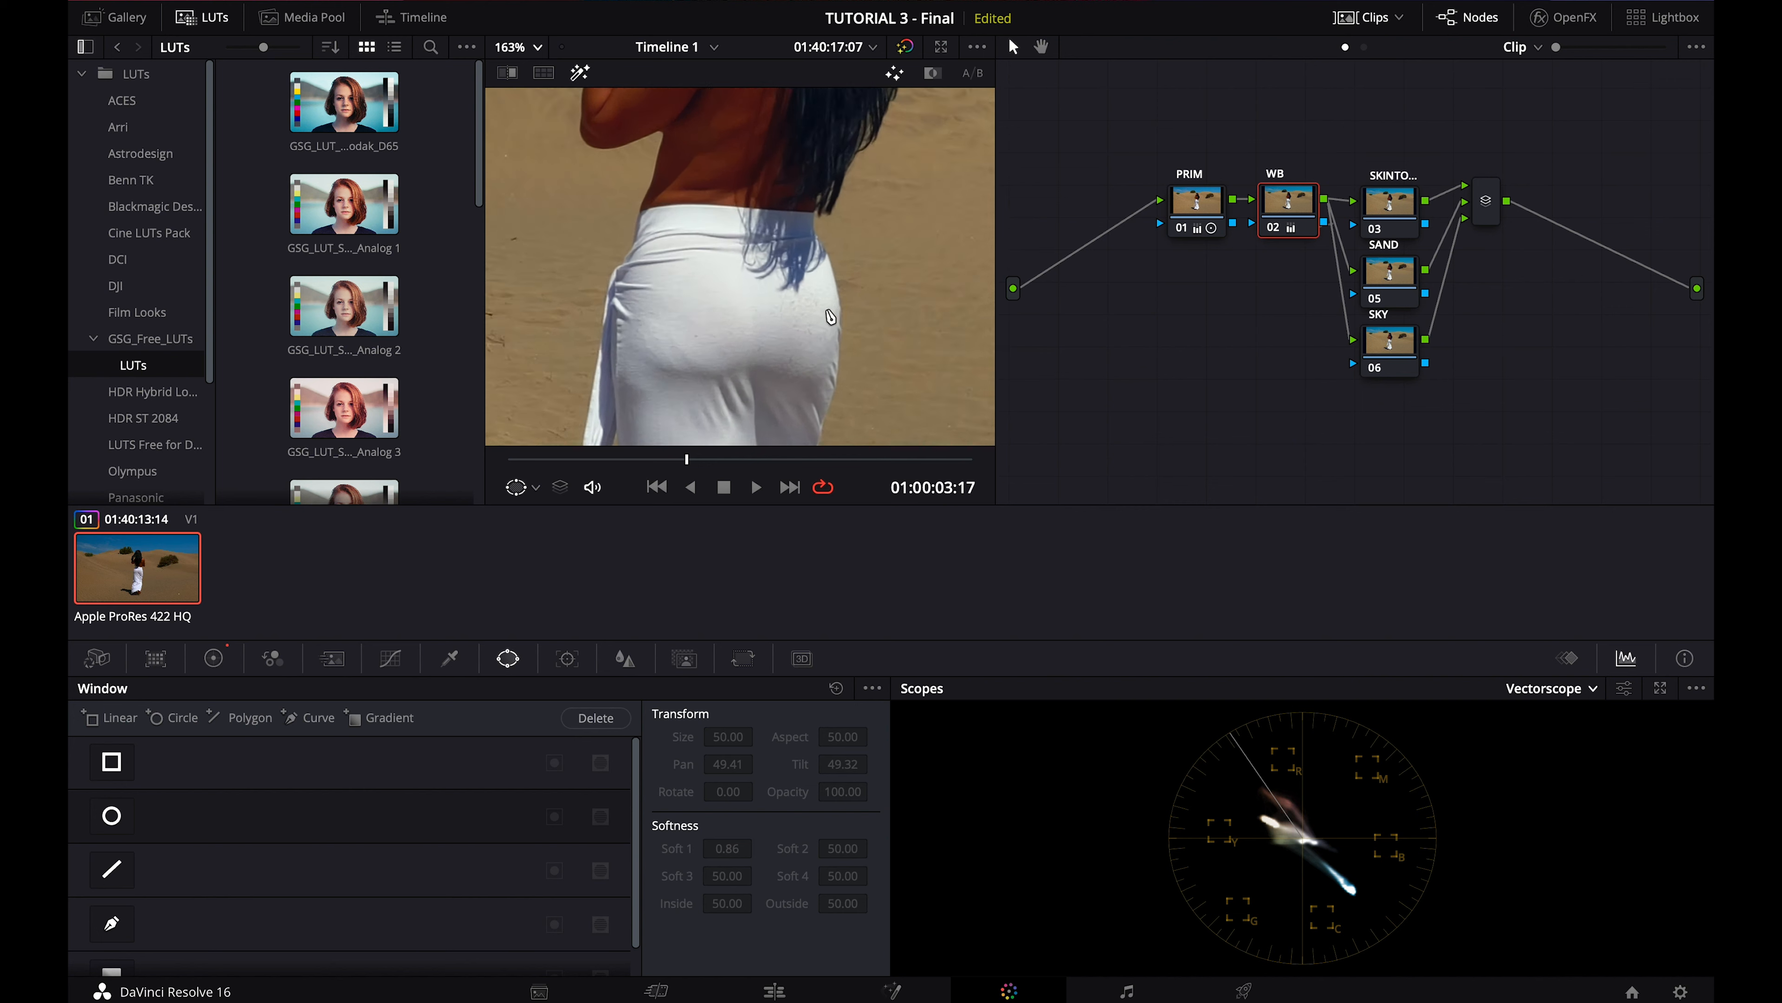
scroll(830, 318, "down", 5)
scroll(791, 202, "up", 5)
scroll(792, 202, "down", 1)
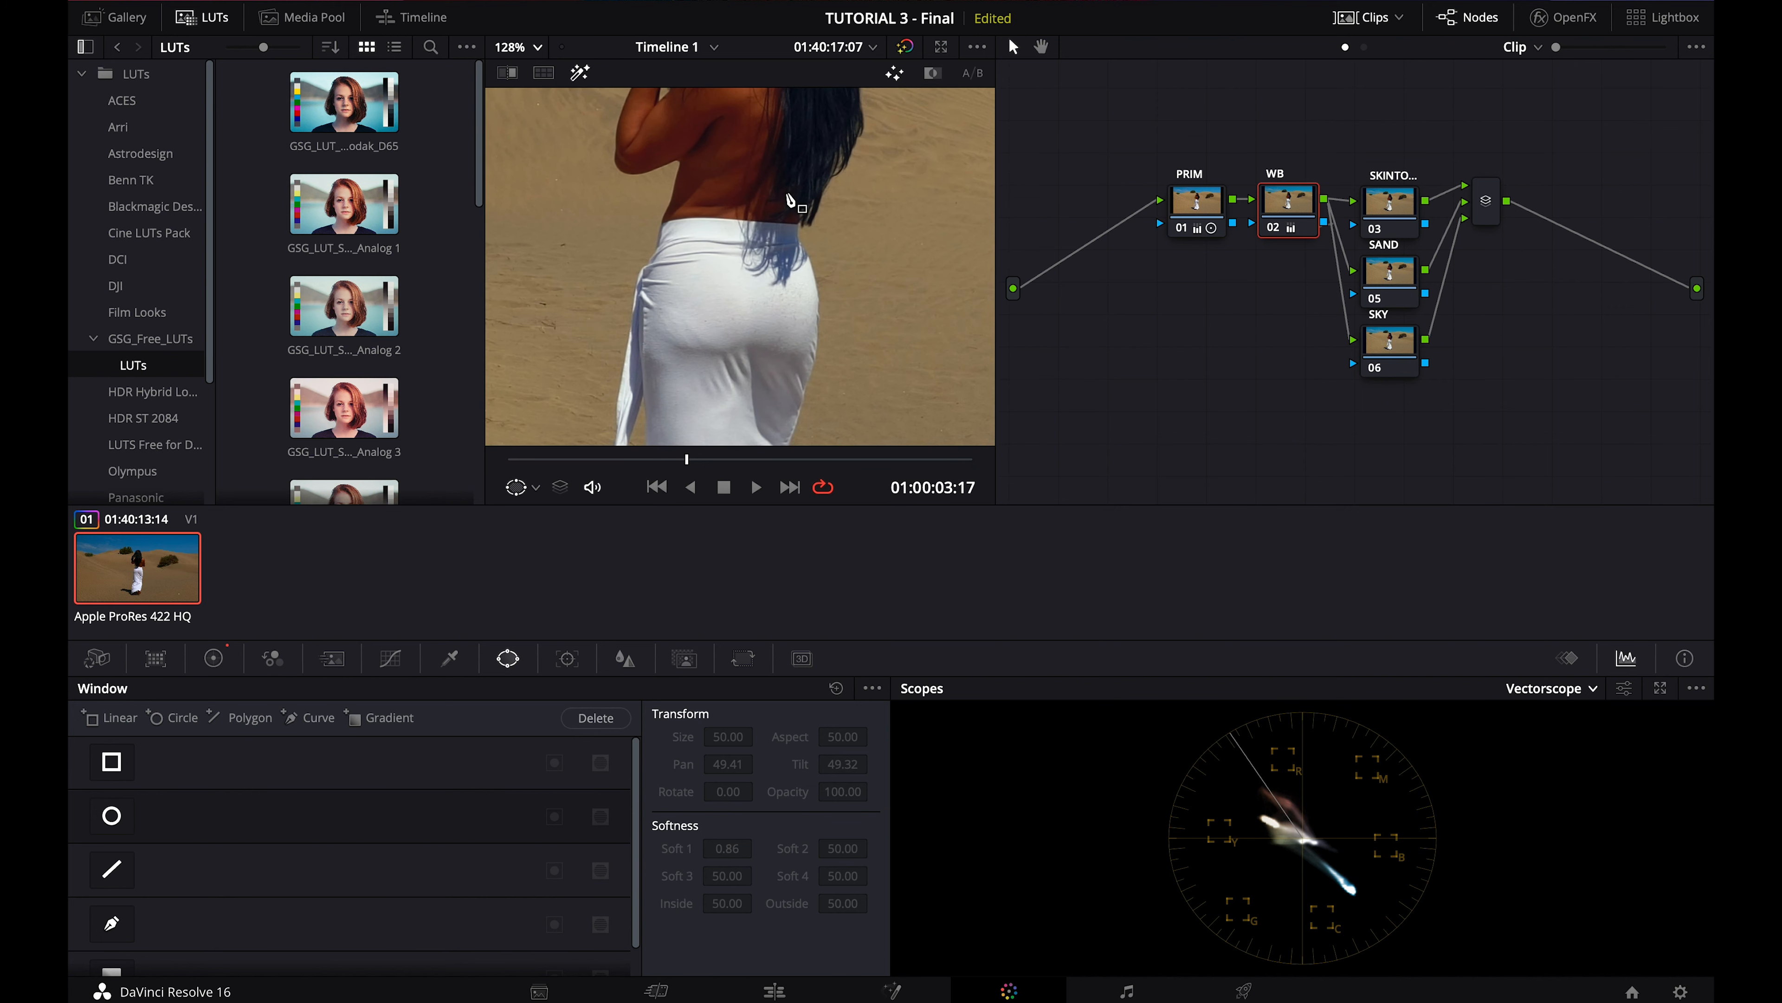
left_click_drag(791, 202, 777, 302)
scroll(791, 202, "up", 2)
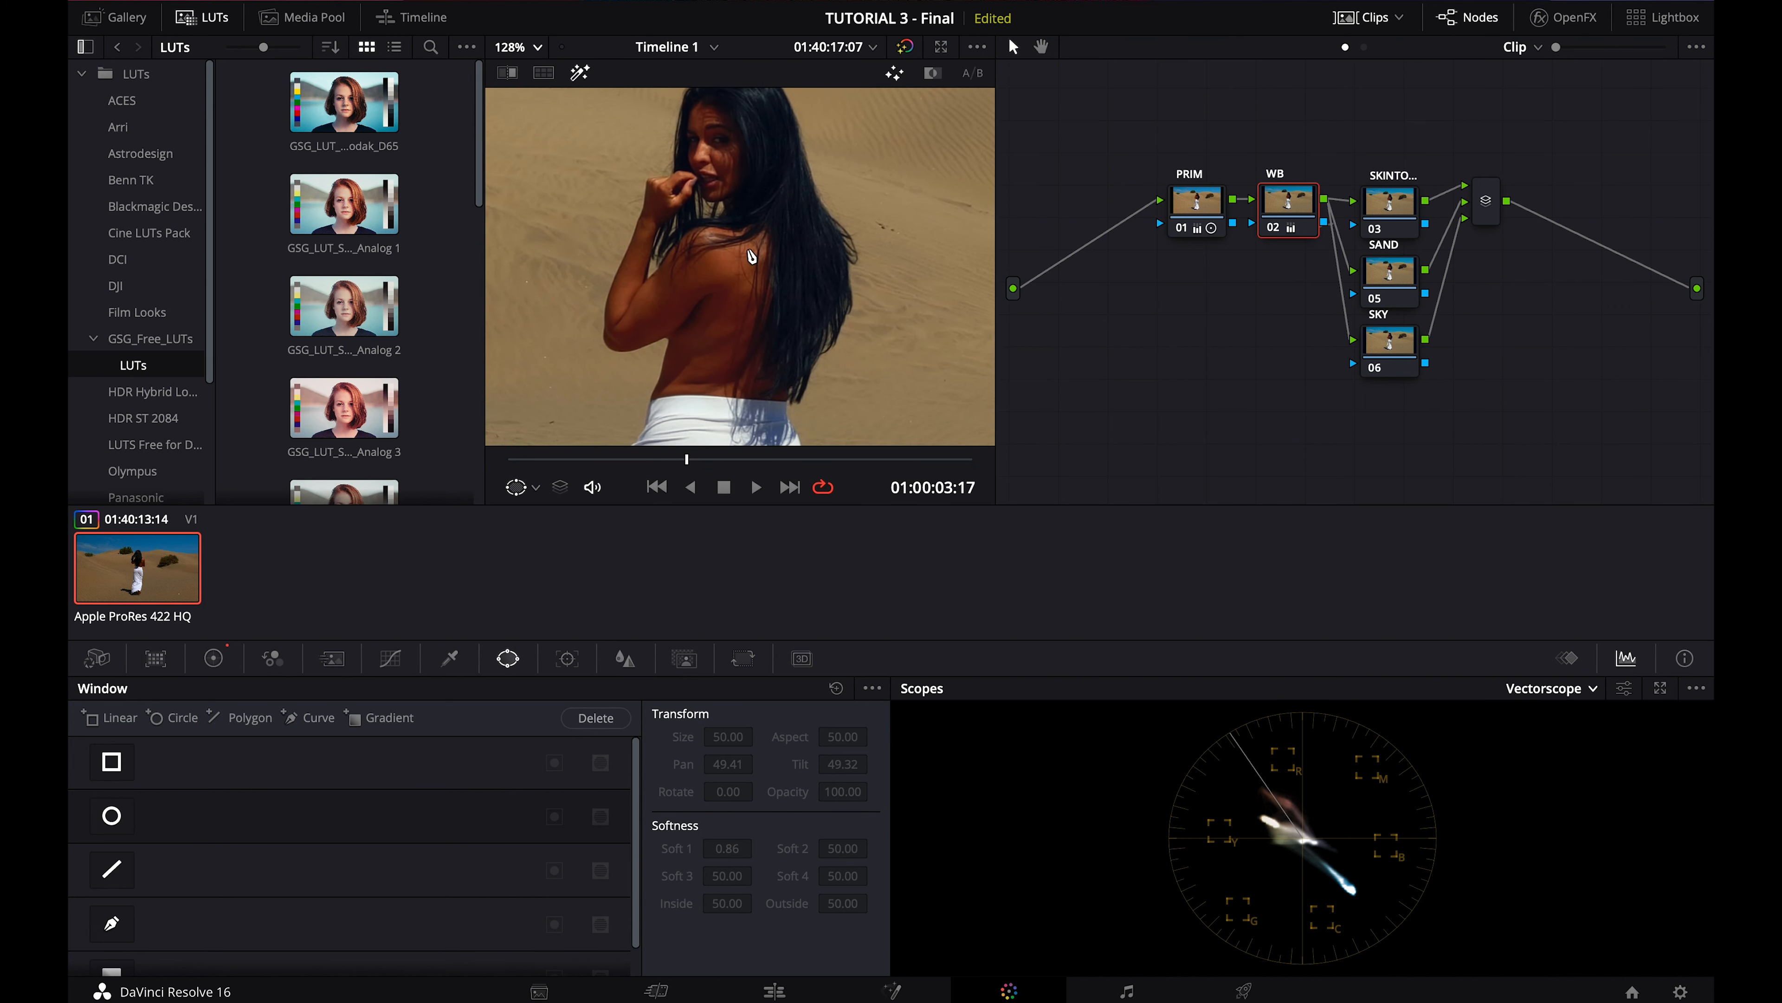
Step: Move the playhead to 01:00:04:21 and frame the woman's dark hair in the viewer
left_click_drag(653, 460, 744, 461)
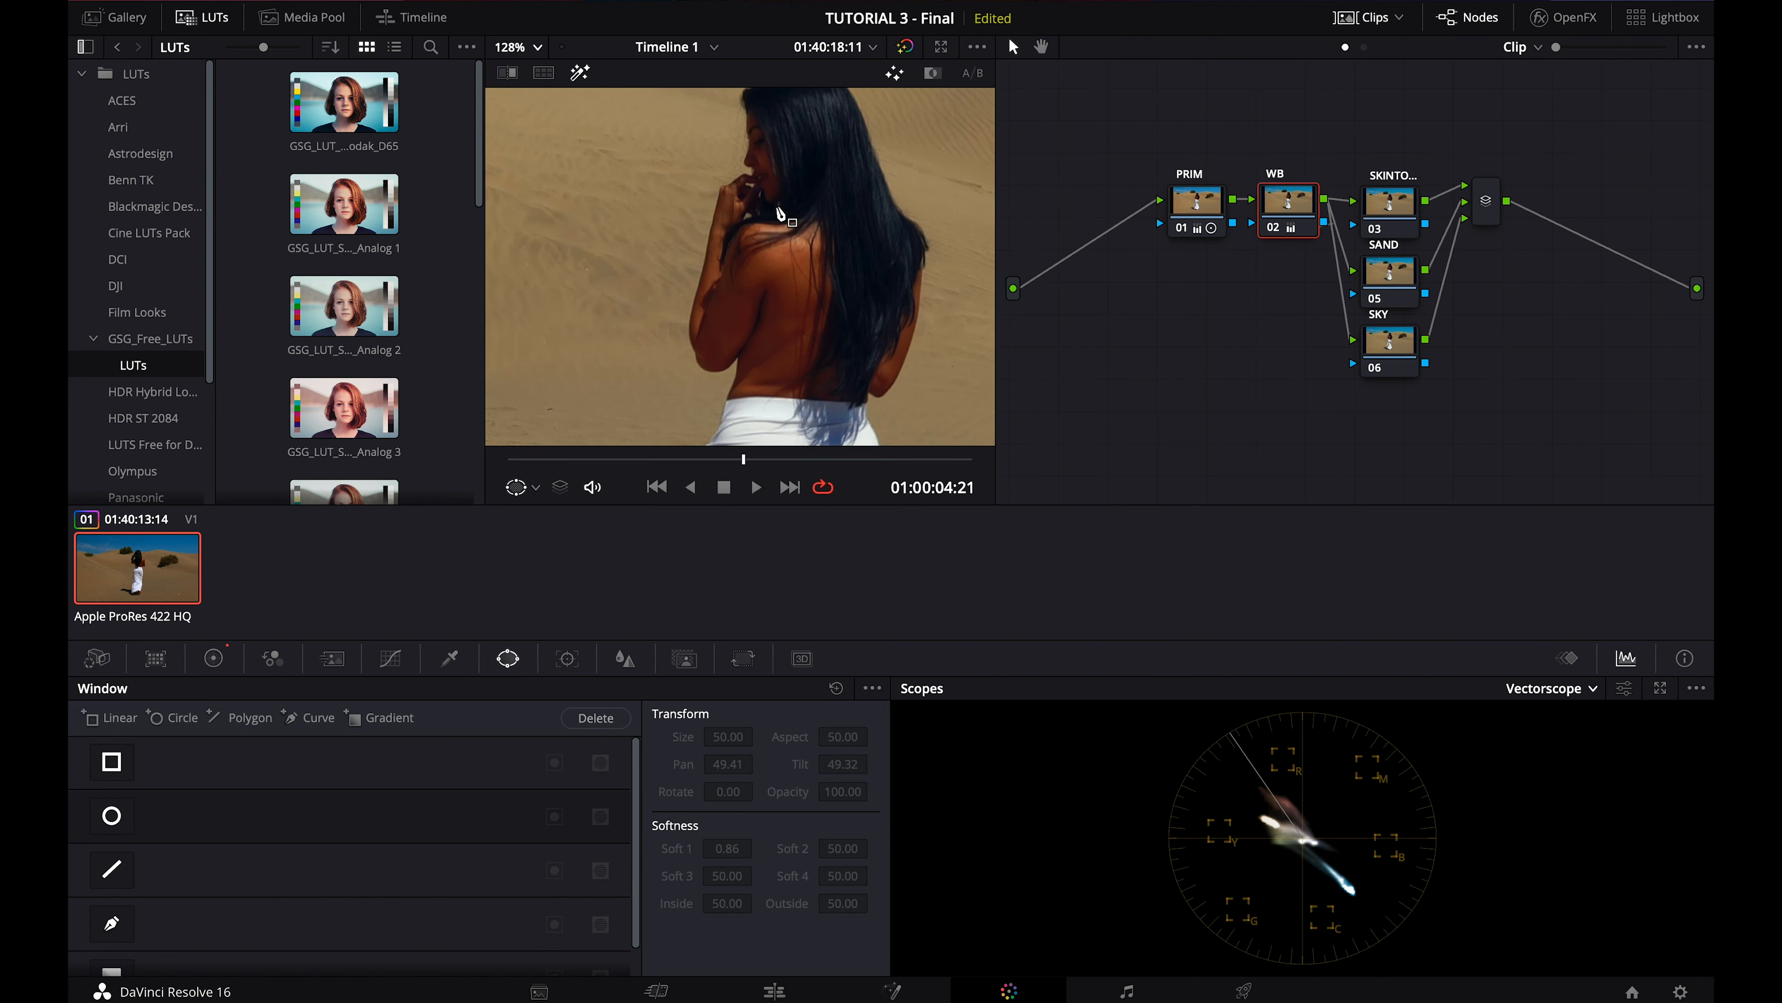
scroll(835, 222, "up", 1)
scroll(836, 222, "right", 1)
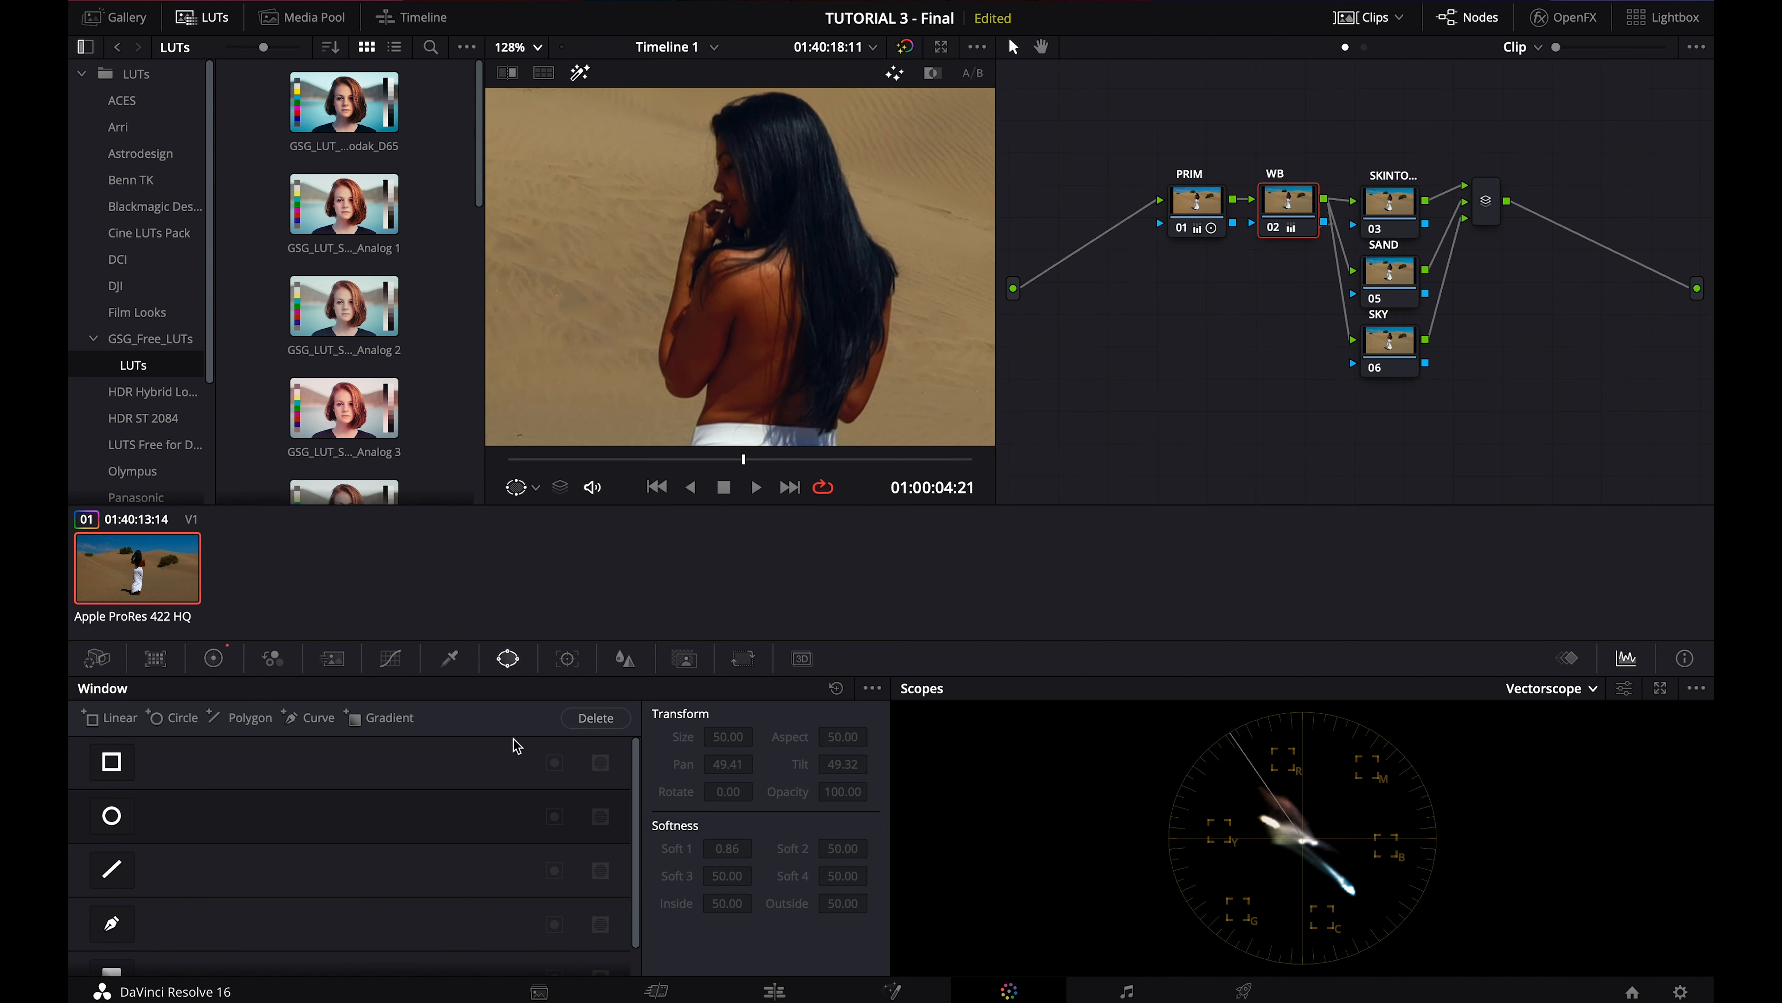
Step: Turn the circular window back on and reshape it to size 40.85 and aspect 59.13
left_click(111, 815)
scroll(721, 407, "down", 3)
scroll(721, 407, "up", 1)
mouse_move(698, 395)
left_mouse_down()
mouse_move(767, 298)
mouse_move(699, 401)
mouse_move(697, 443)
mouse_move(784, 324)
mouse_move(700, 369)
mouse_move(692, 425)
left_mouse_up()
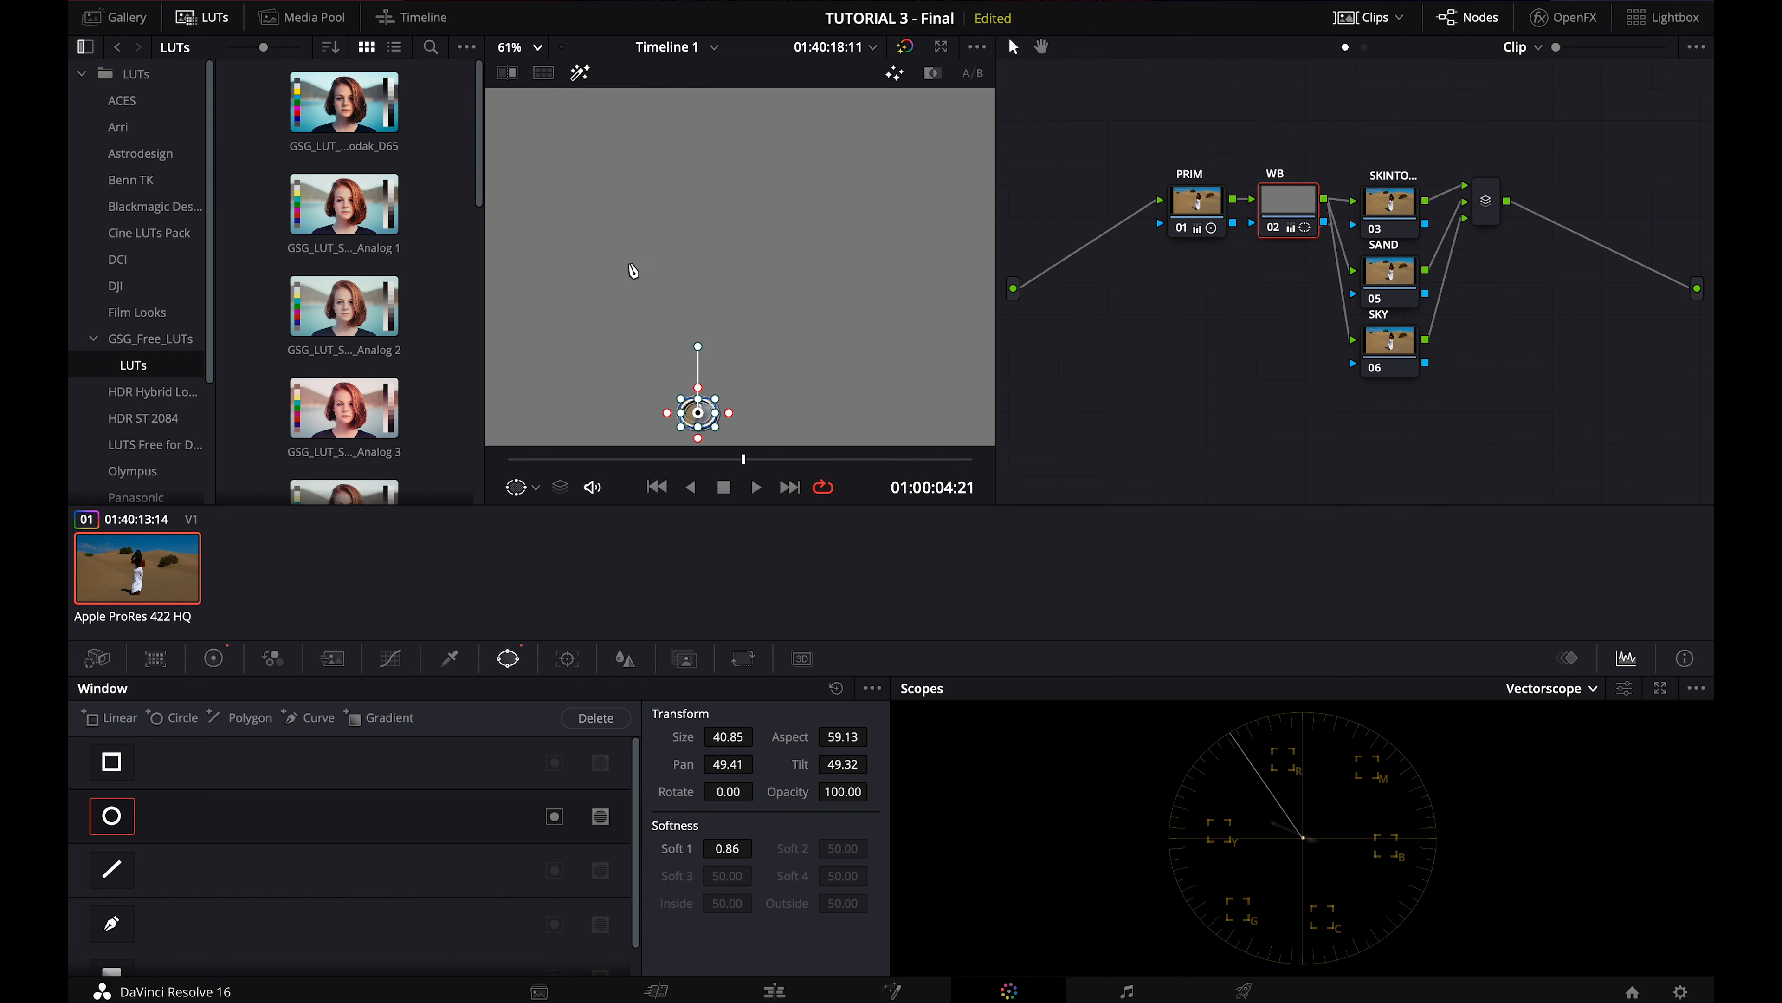
Step: With the viewer at 100%, move the circle onto the woman's dark hair at pan 51.73, tilt 55.57 and set Soft 1 to 0.04
left_click(505, 46)
left_click(517, 219)
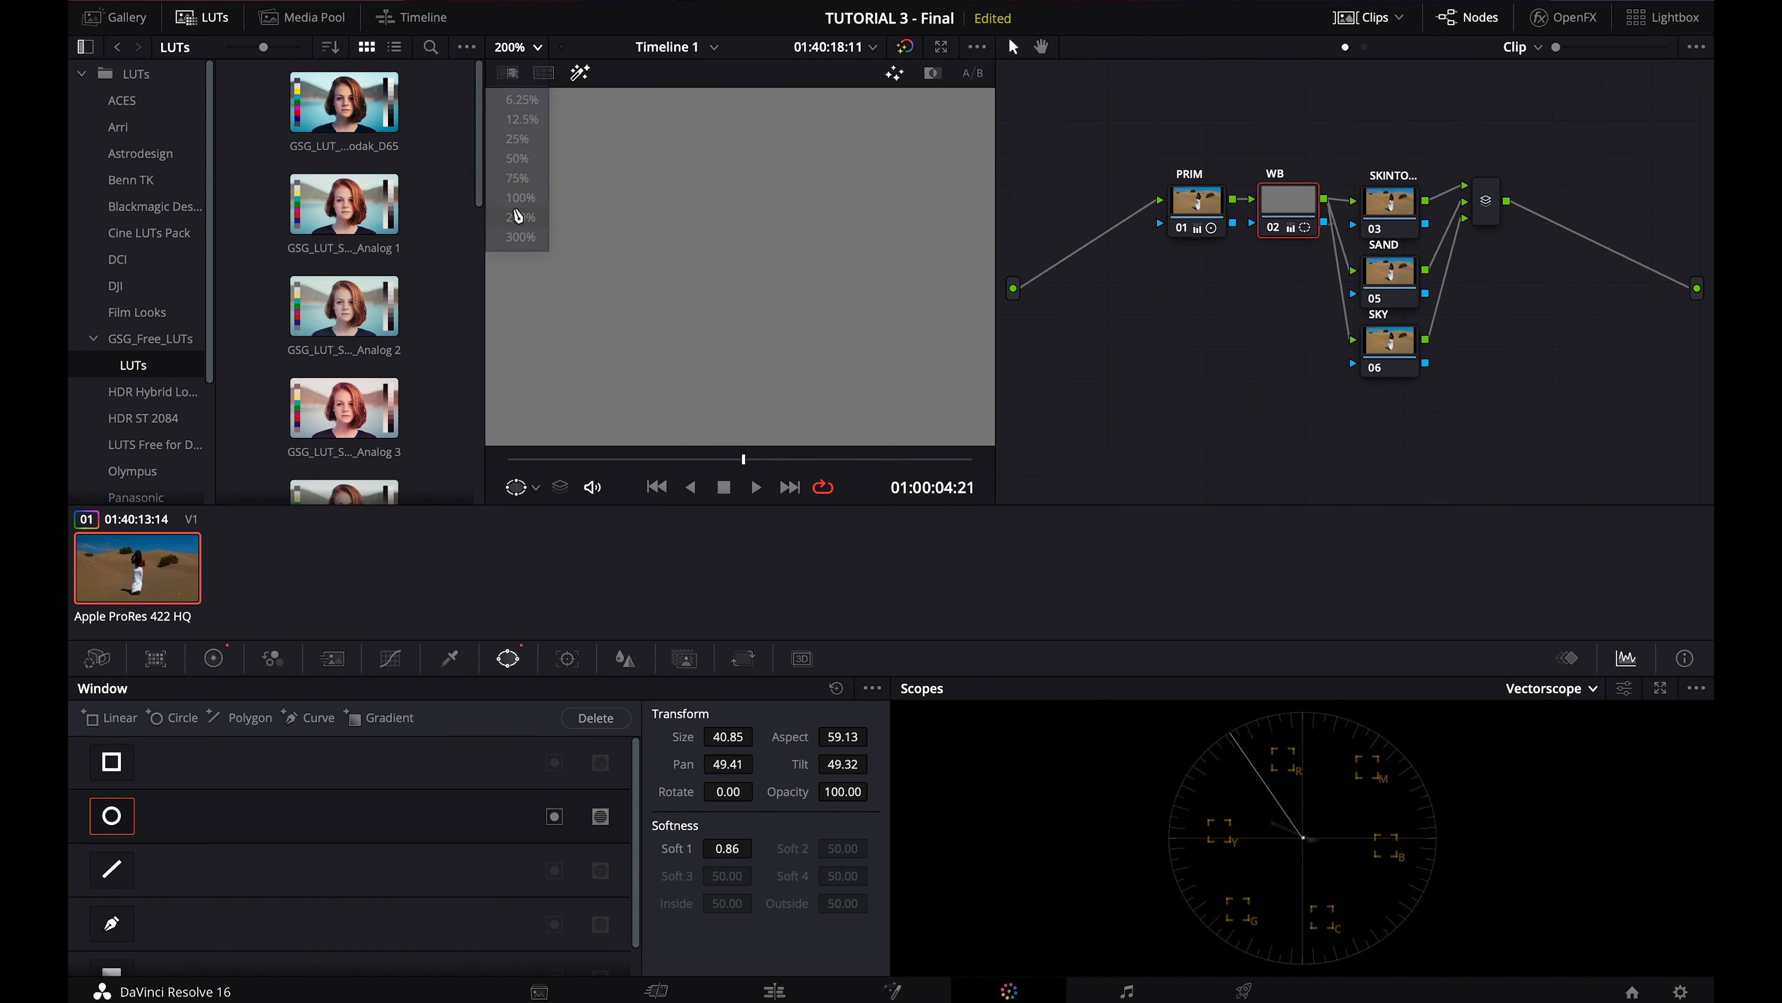
left_click(517, 46)
left_click(509, 181)
left_click_drag(680, 416, 781, 180)
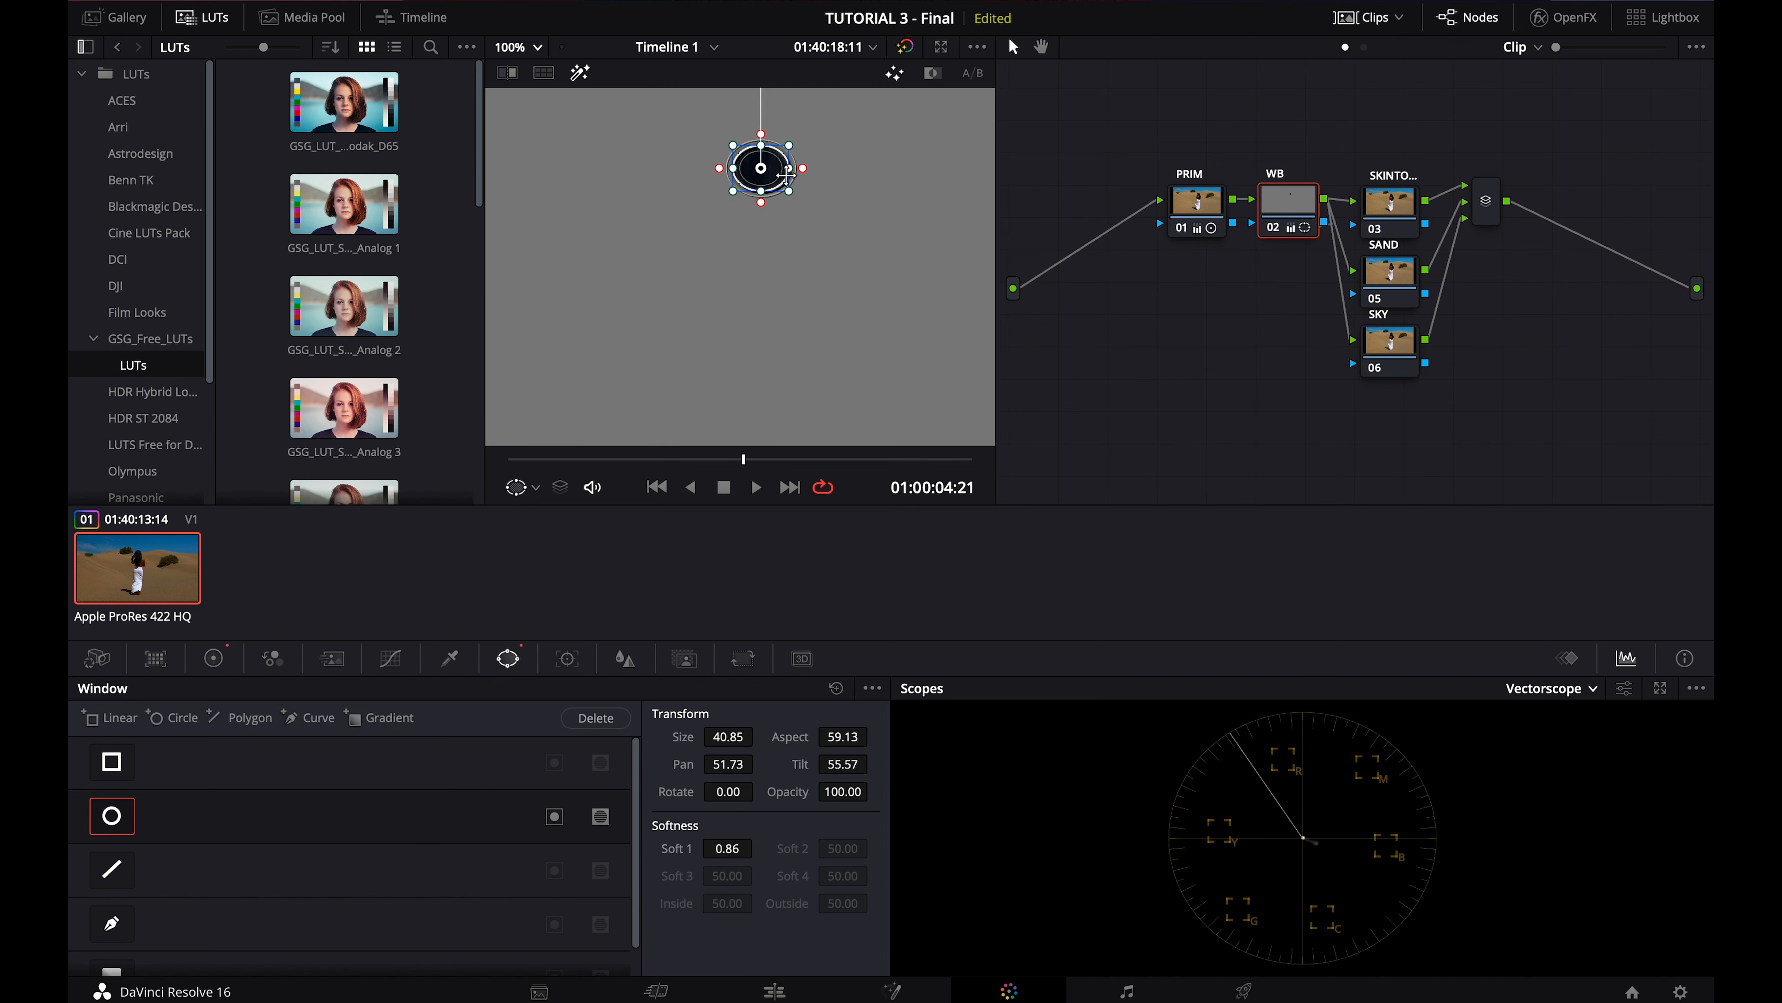
left_click_drag(706, 848, 689, 849)
Step: Neutralize the black hair by shifting the WB node's lift color balance to RGB 0.01, -0.00, -0.00
left_click(210, 662)
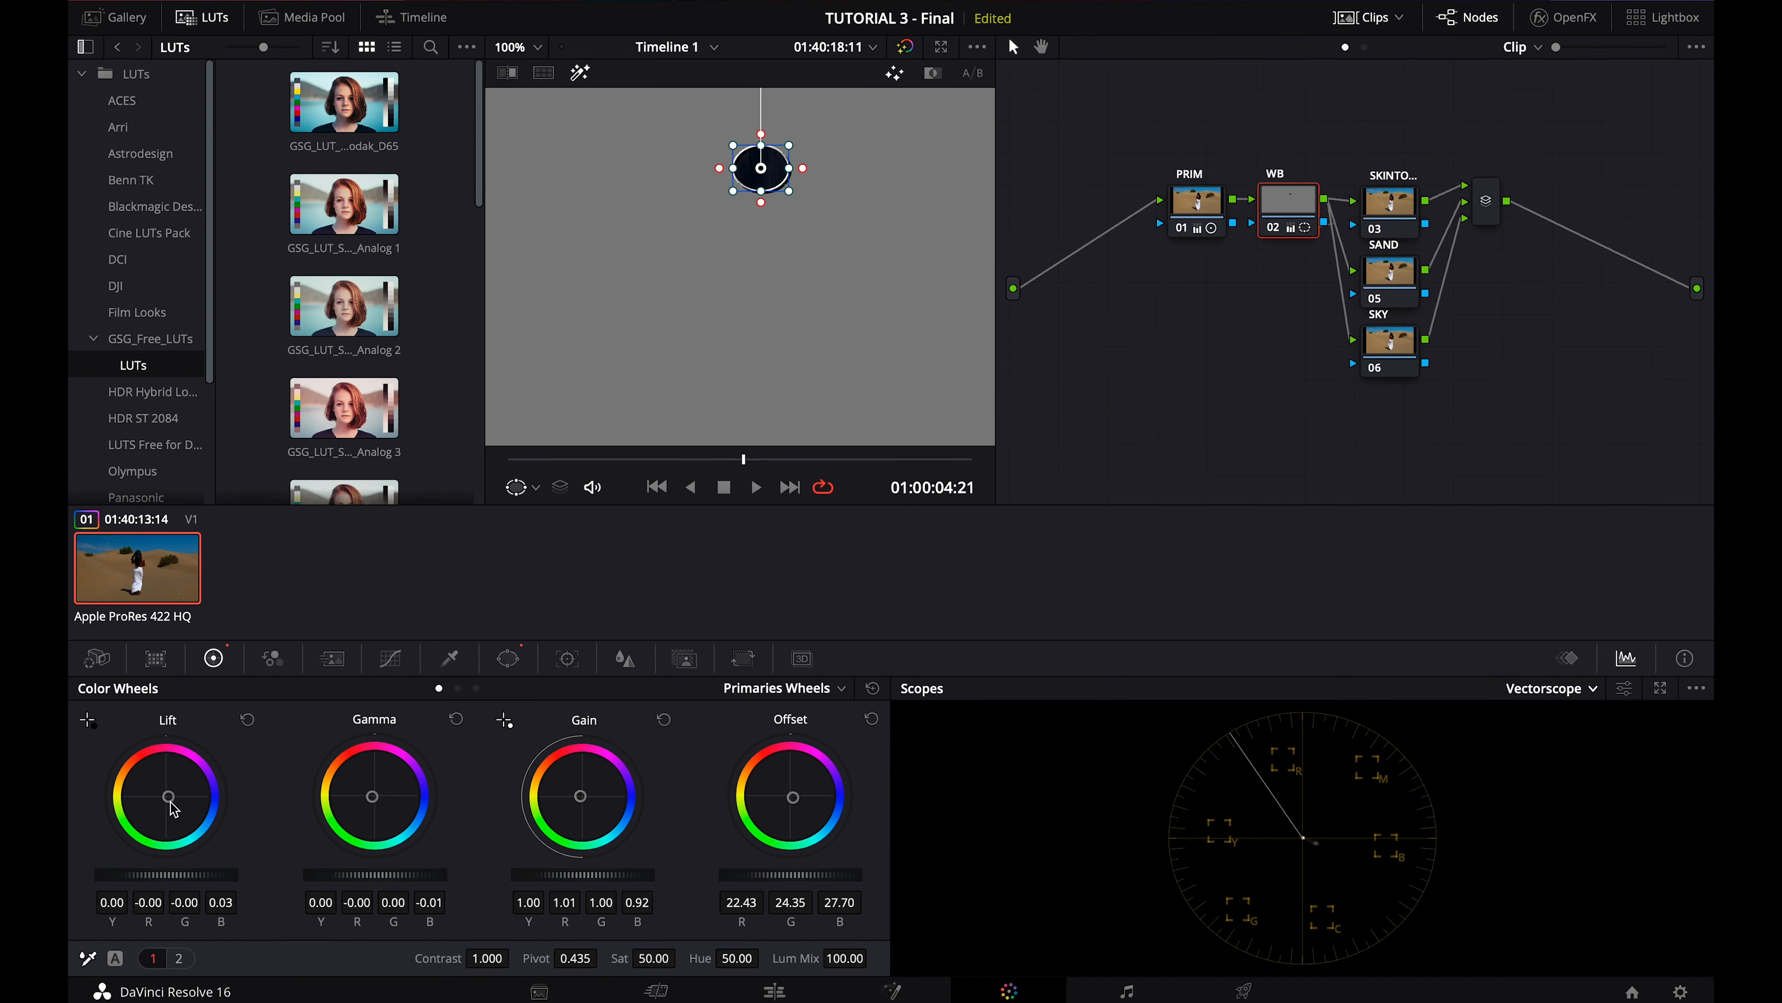
left_click_drag(168, 800, 172, 764)
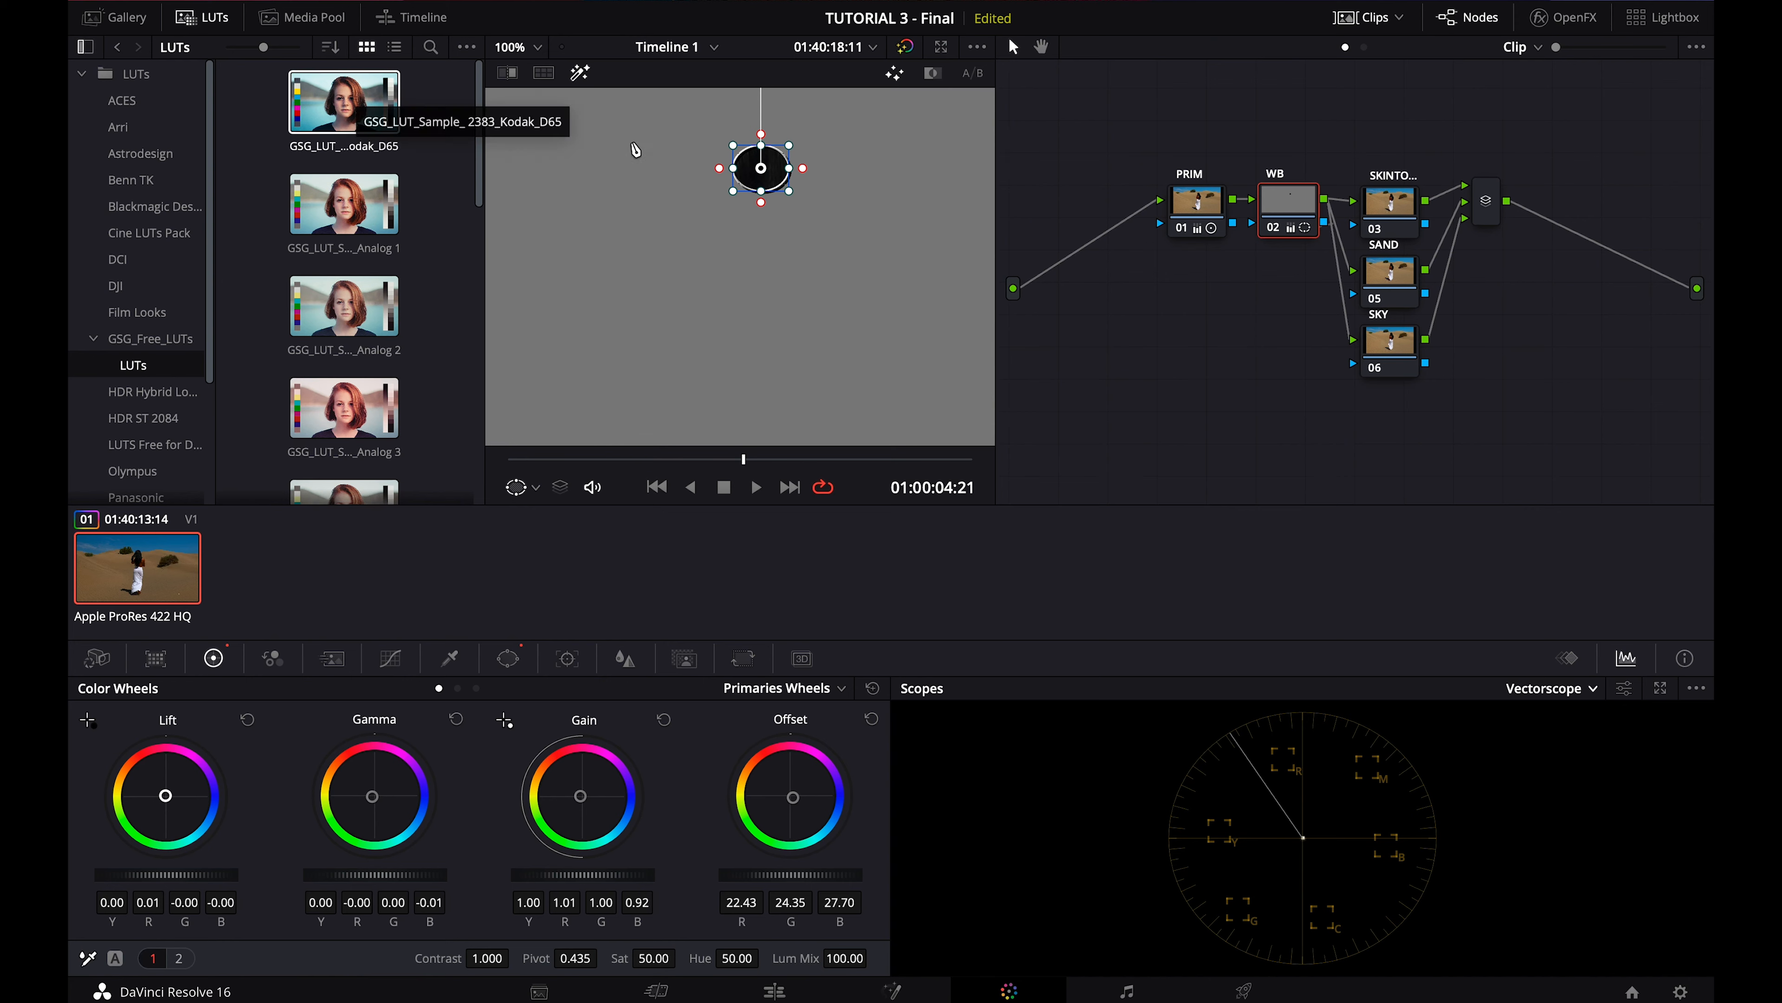
left_click(512, 48)
left_click(575, 47)
Step: Turn off the WB node's circular window so the white balance applies to the whole frame
left_click(568, 657)
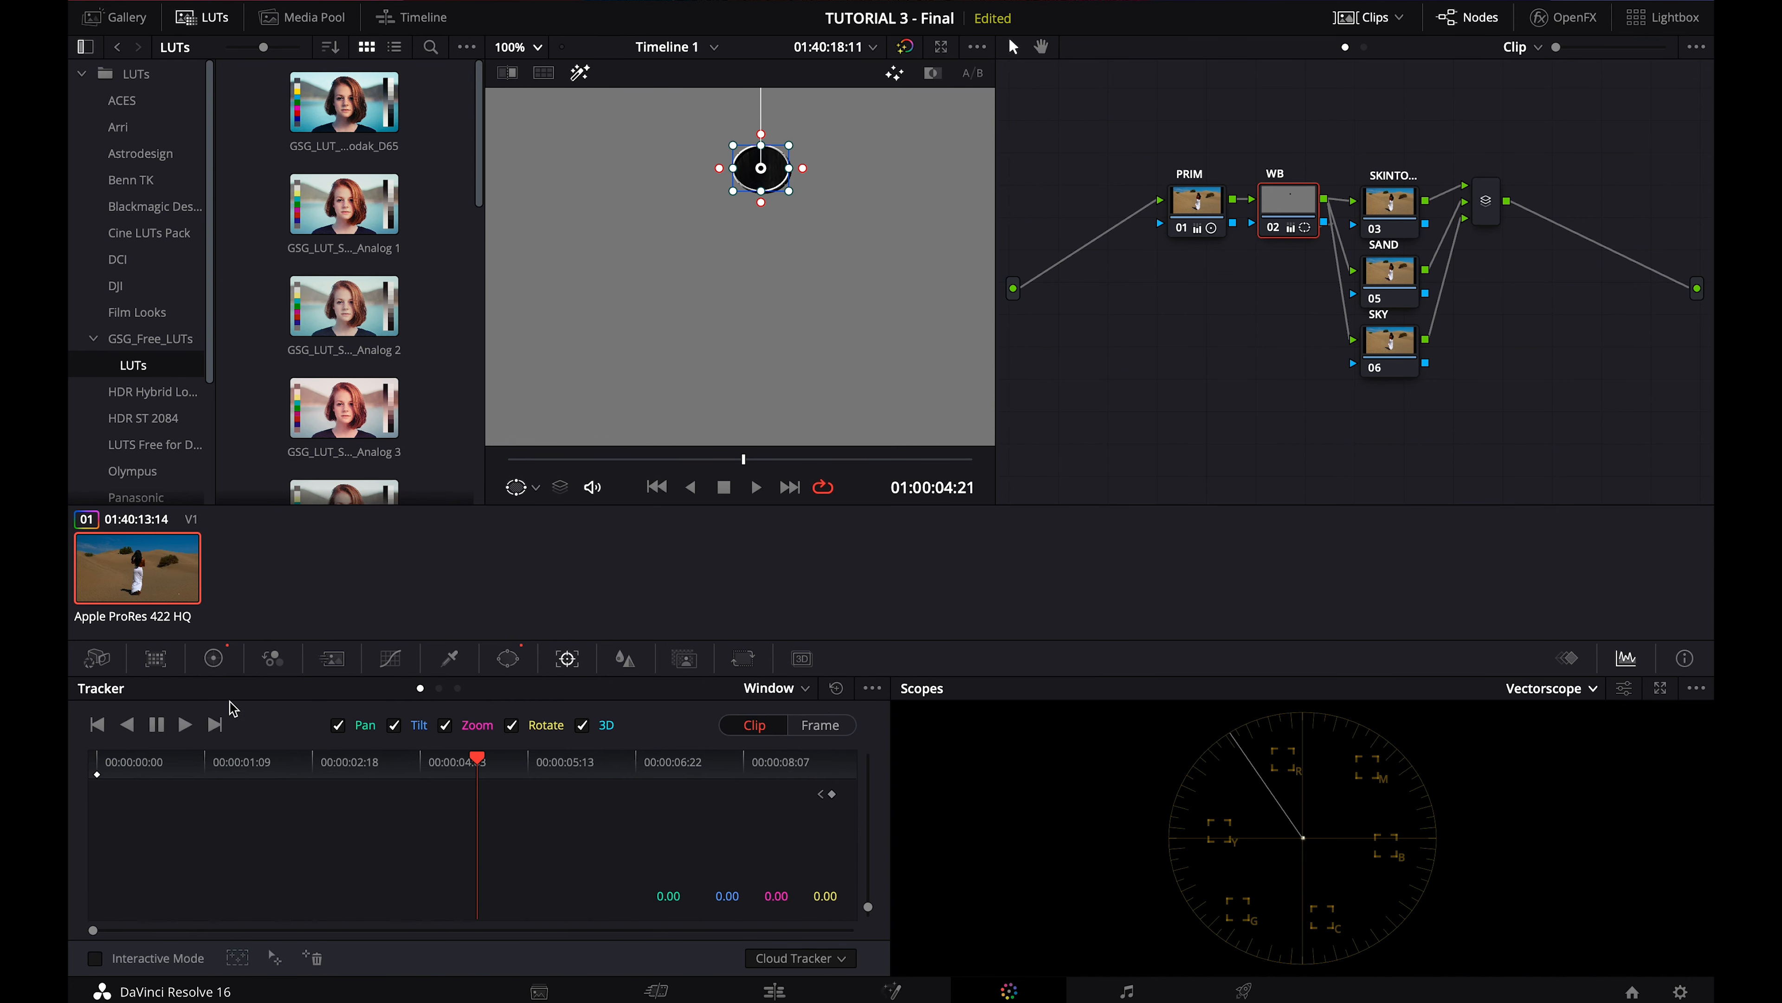
left_click(508, 658)
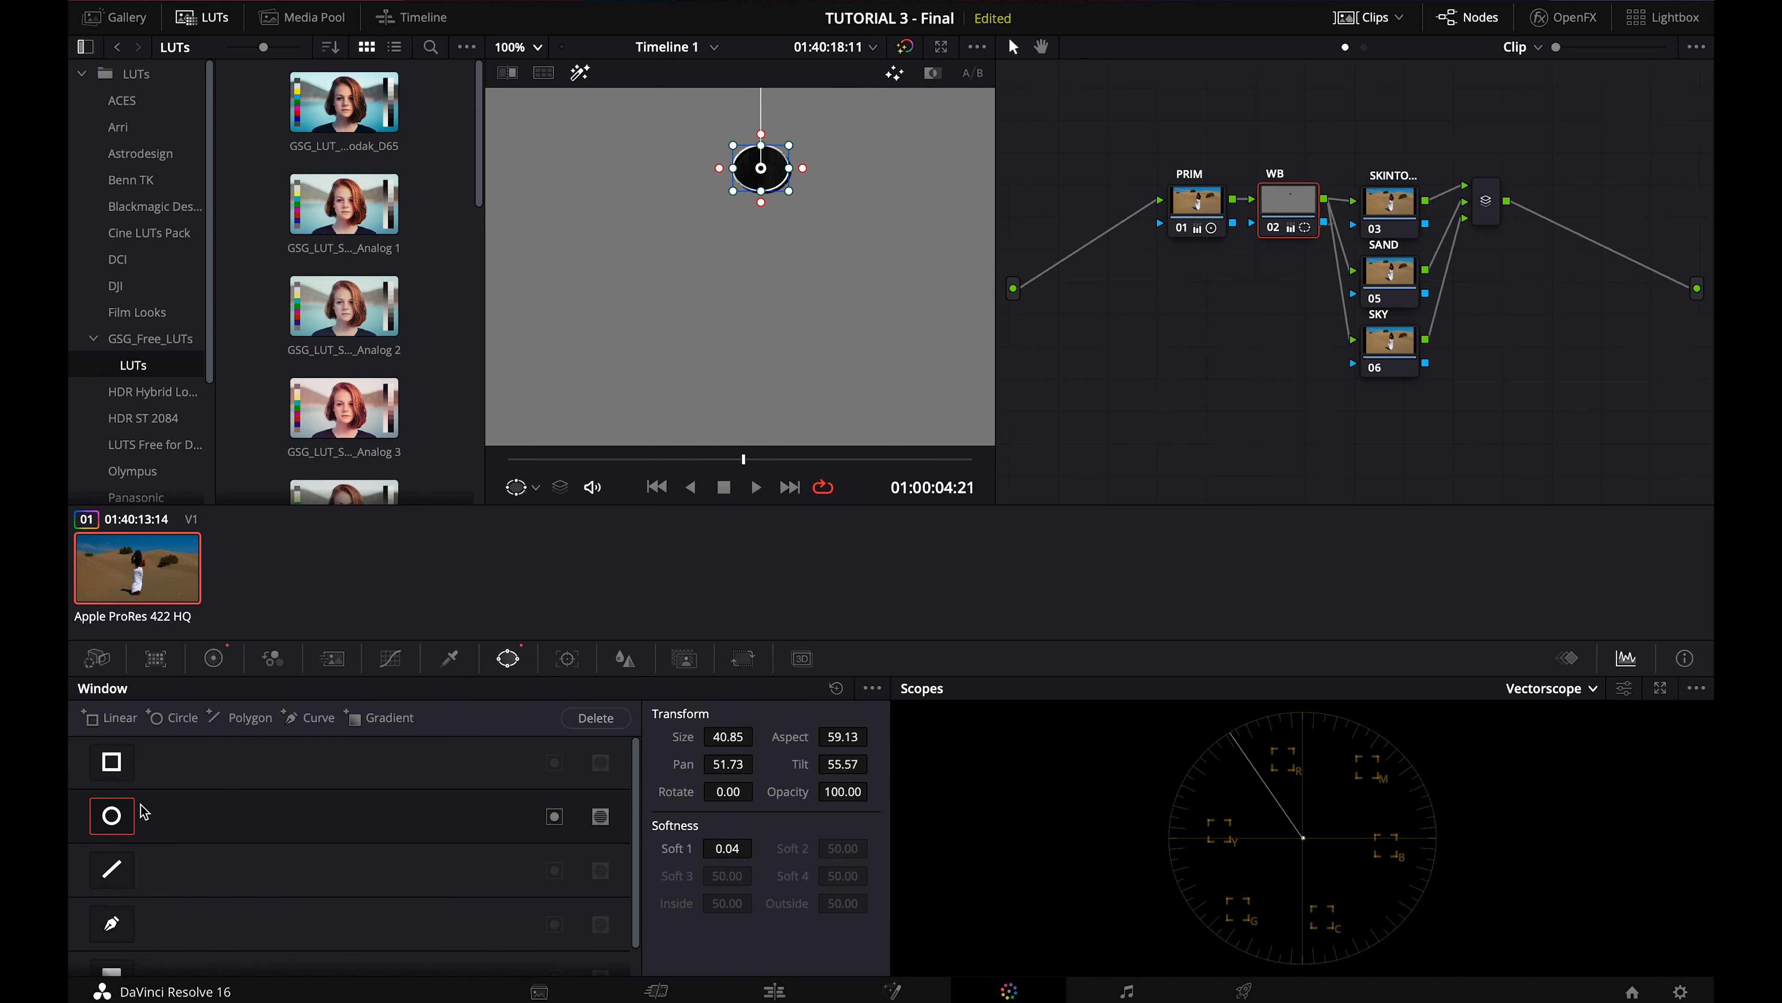
left_click(112, 816)
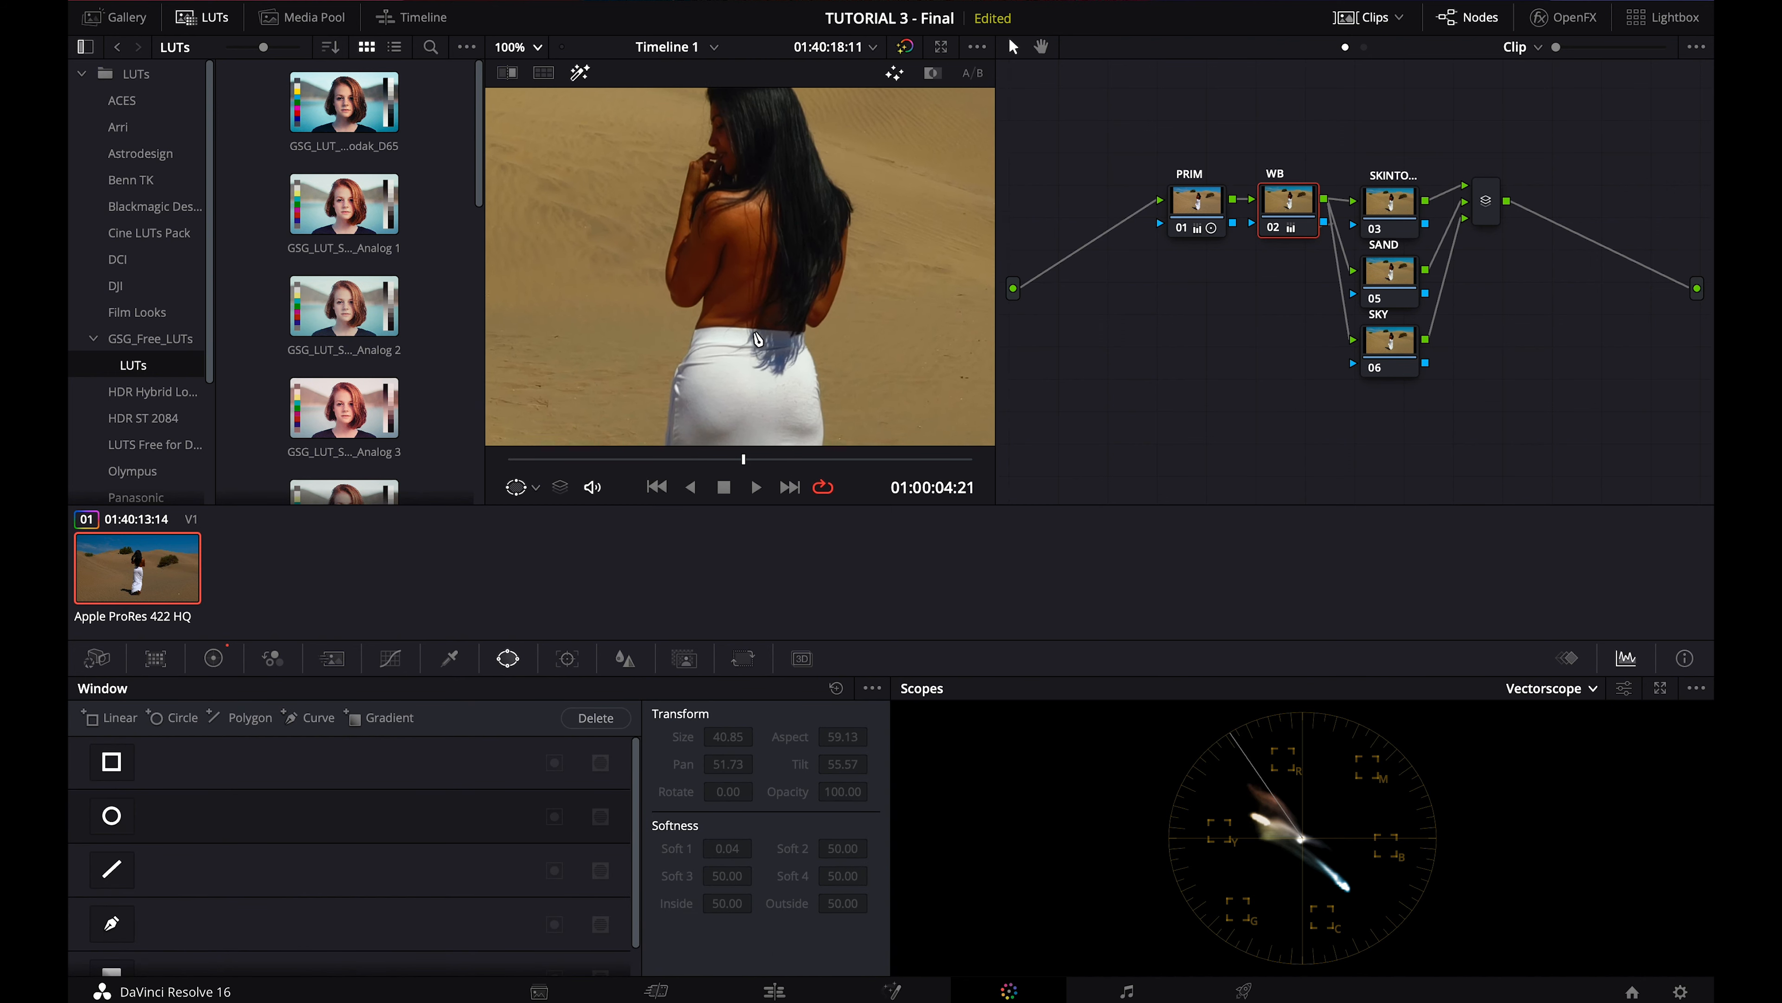